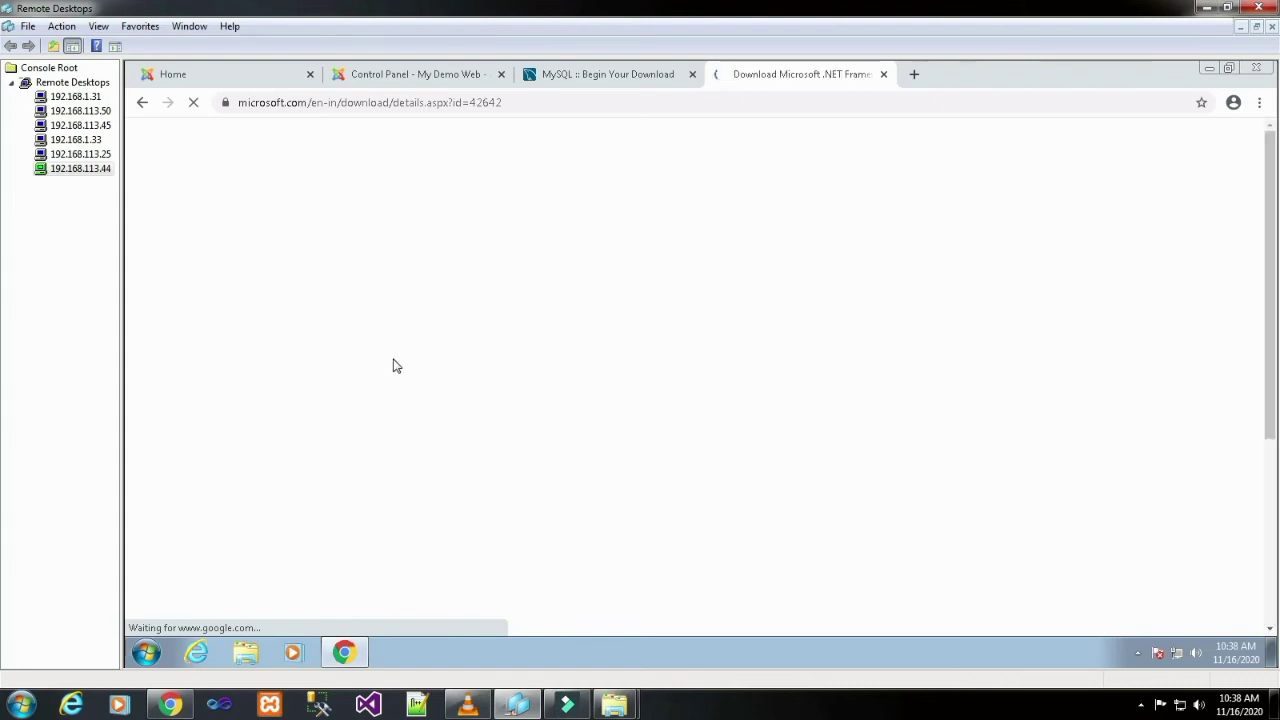
Download the English Microsoft .NET Framework 4.5.2 offline installer from the Microsoft download page.
scroll(422, 407, "down", 3)
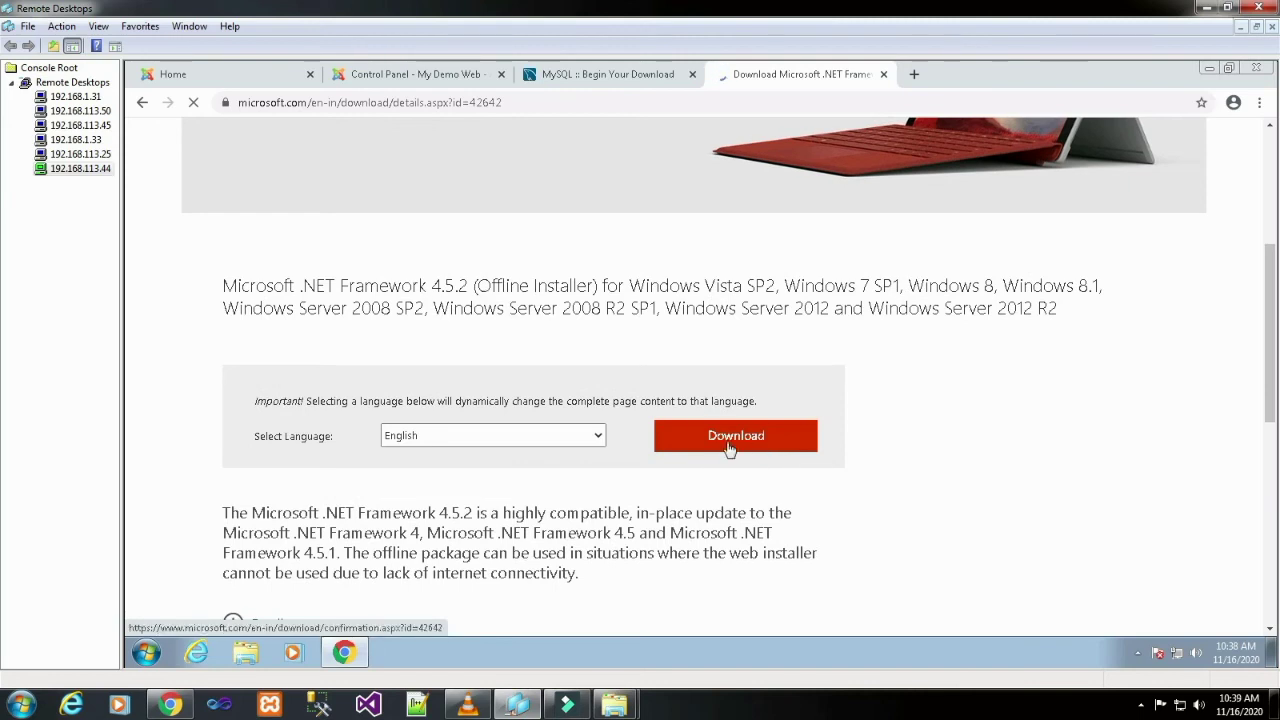
left_click(729, 449)
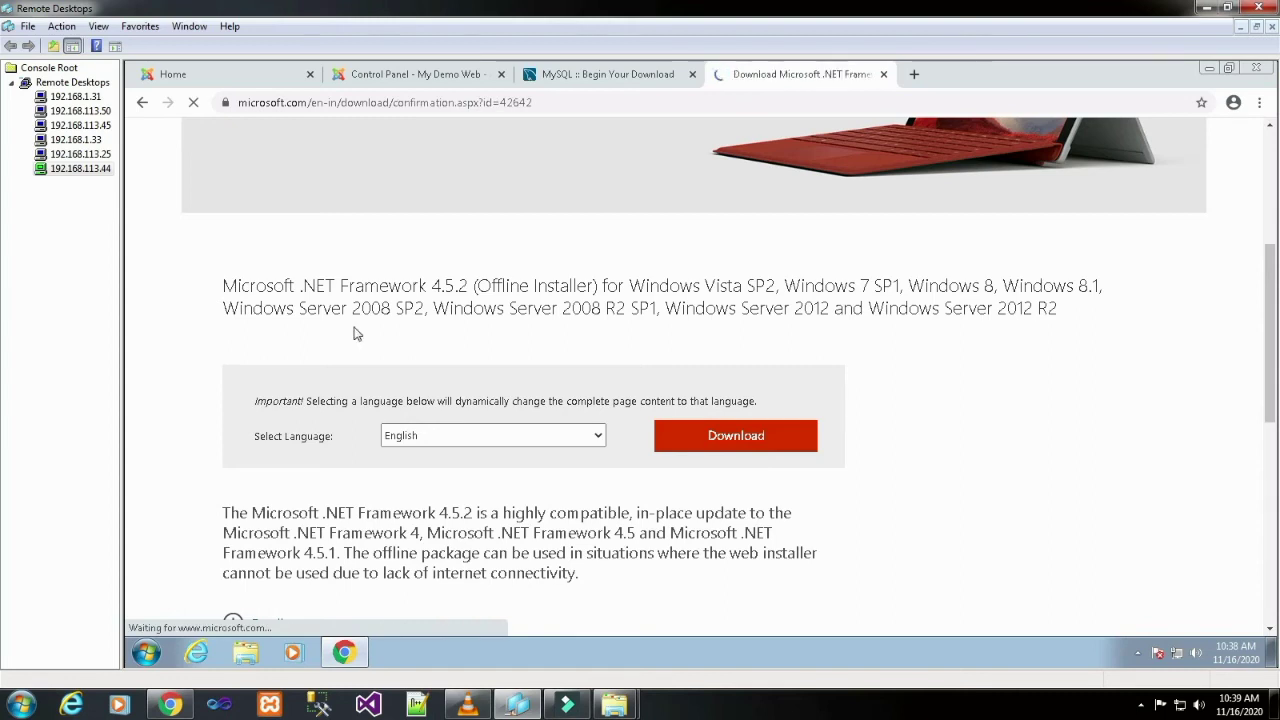
scroll(658, 464, "down", 2)
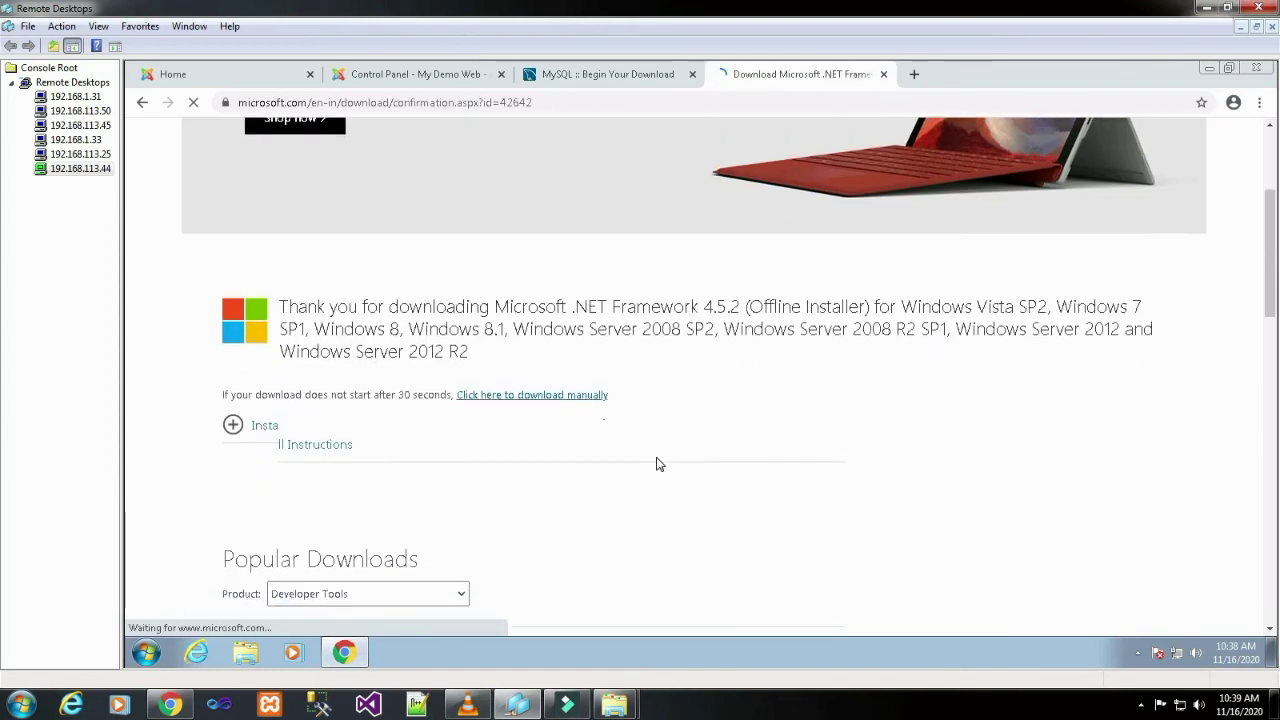
scroll(658, 464, "down", 2)
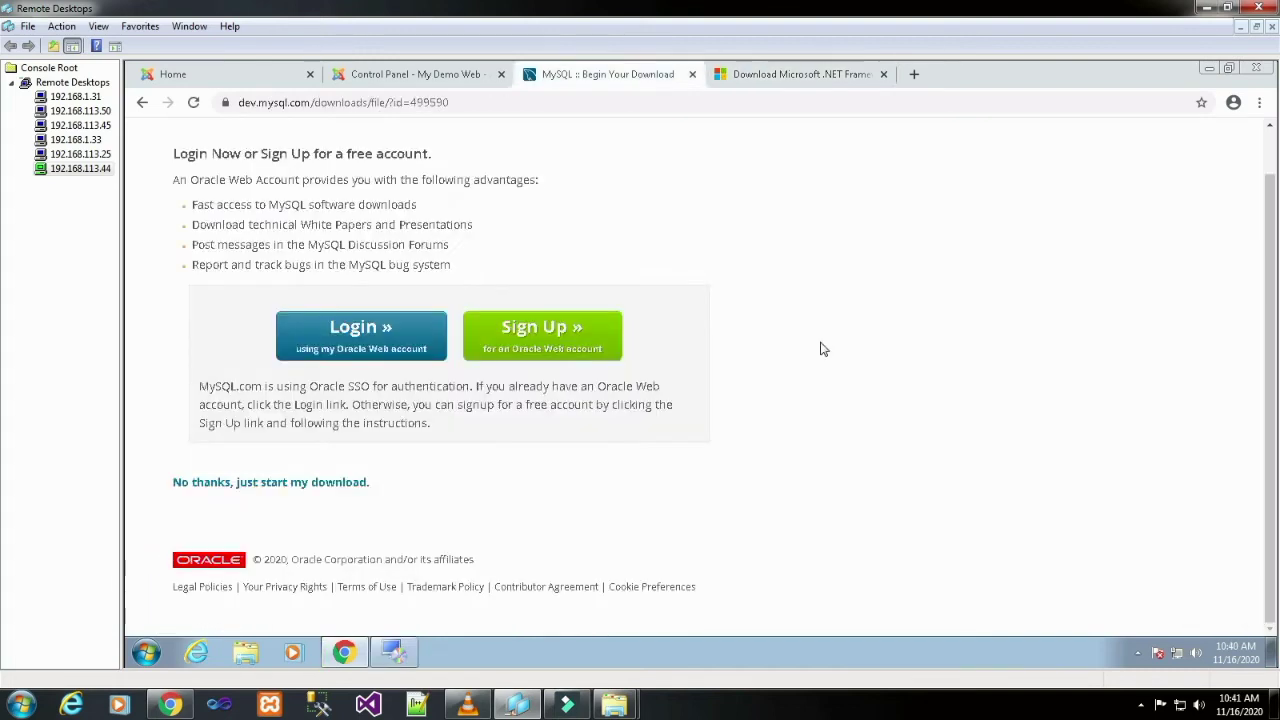
Install .NET Framework 4.5.2 from the downloaded files, accepting its license terms, and finish the setup.
key("ctrl+j")
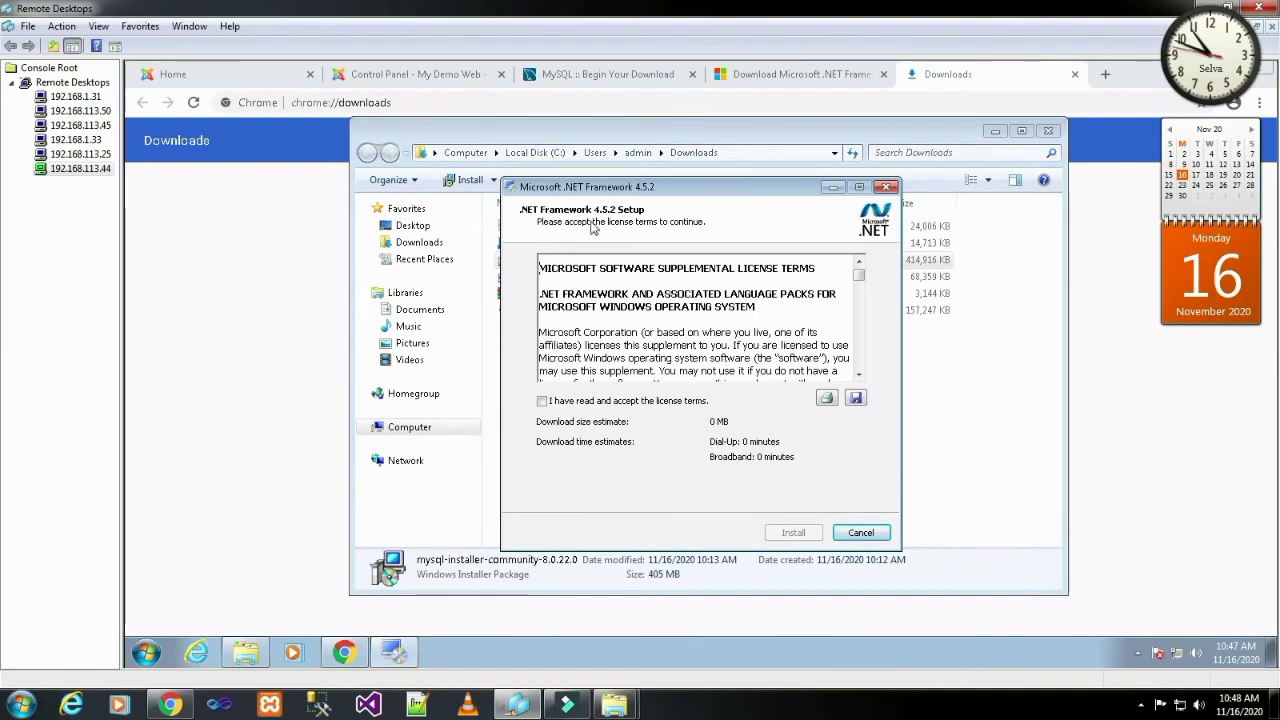
left_click(542, 402)
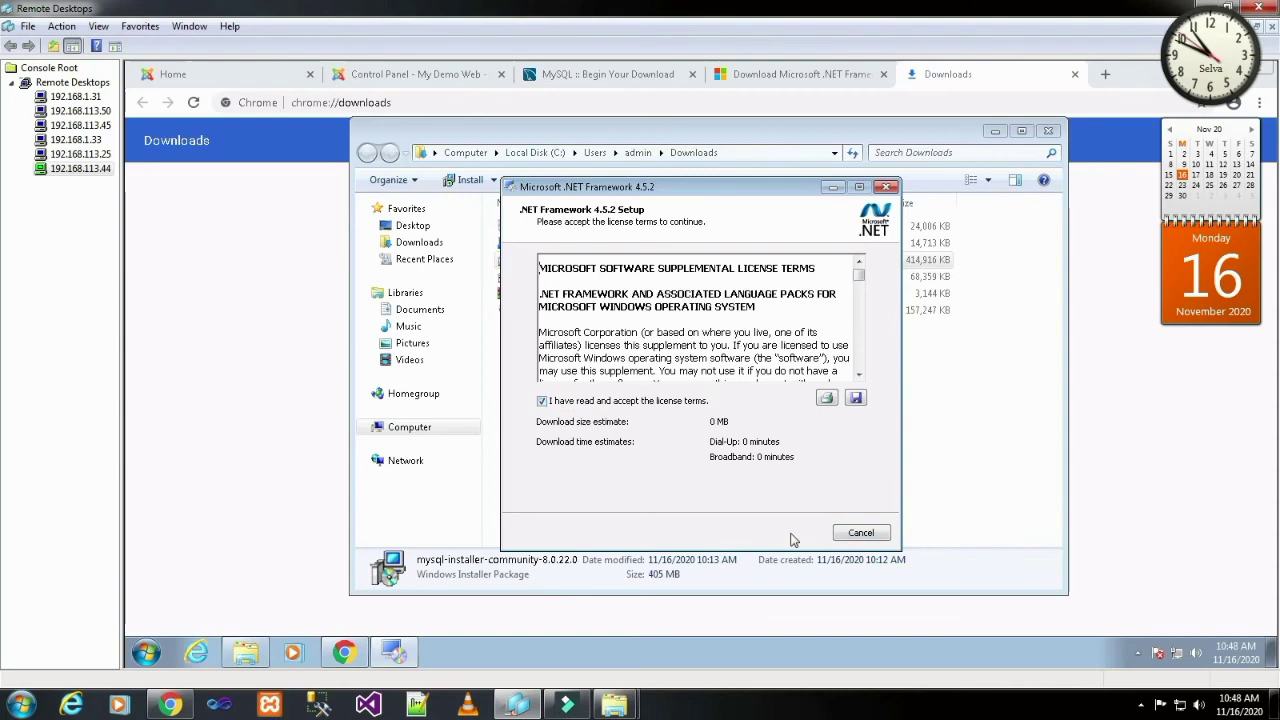
left_click(793, 533)
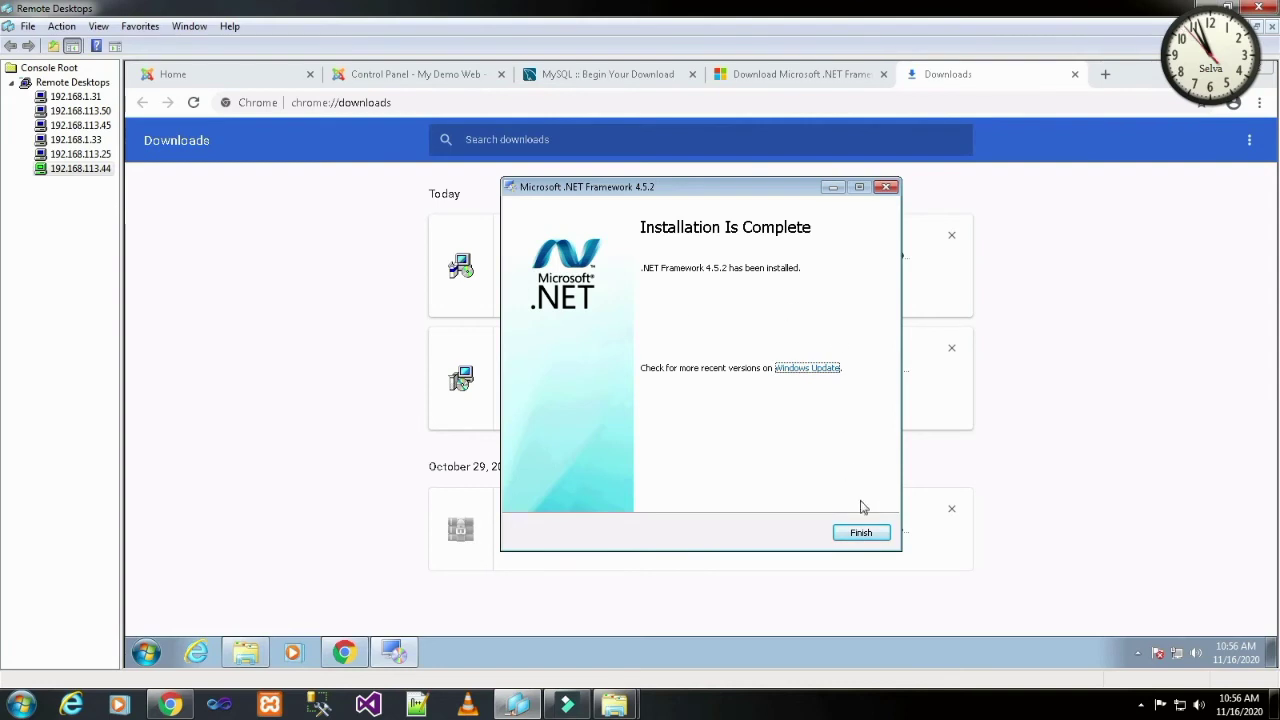
left_click(862, 533)
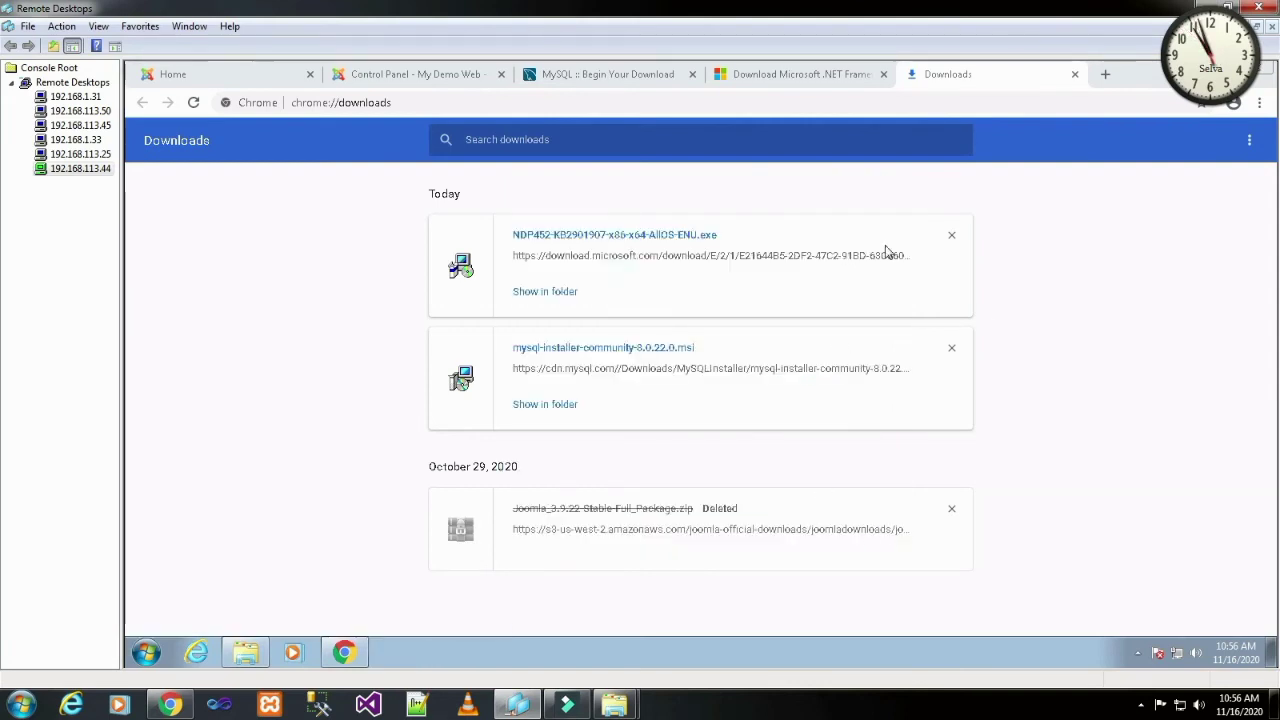
Remove the deleted Joomla package from the downloads list and run mysql-installer-community-8.0.22.0, granting its launcher permission.
left_click(951, 508)
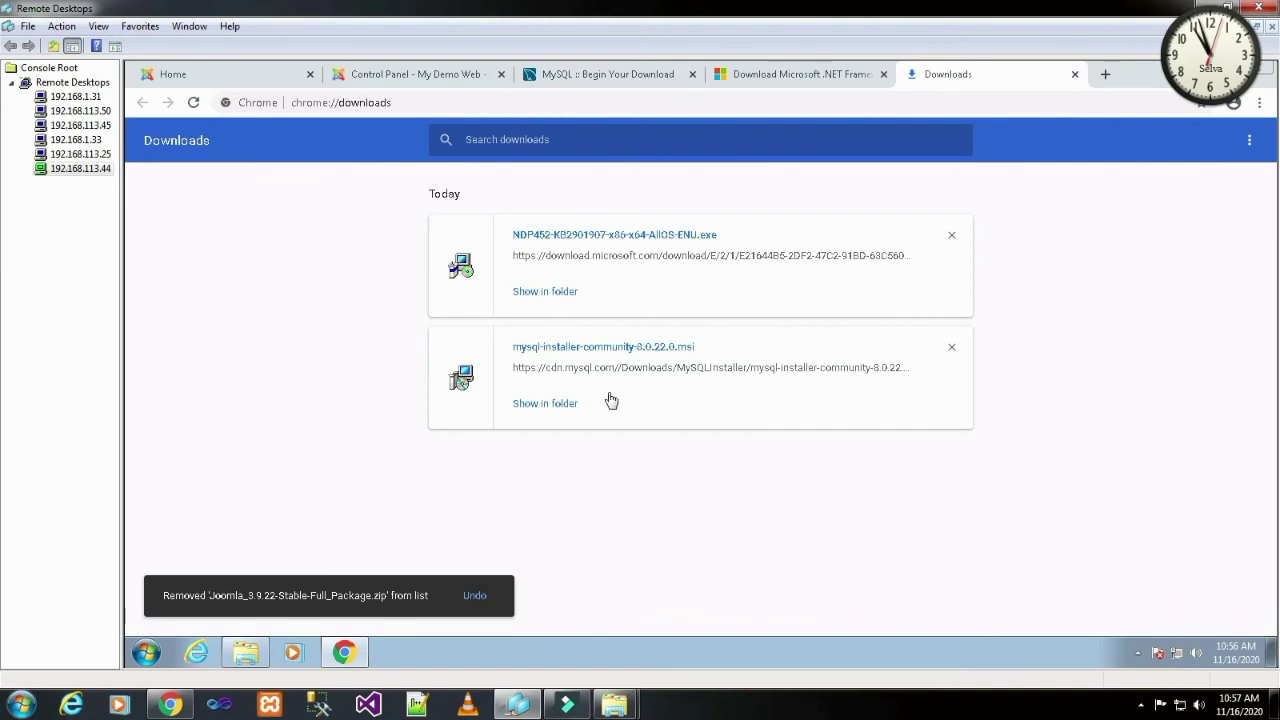
left_click(571, 404)
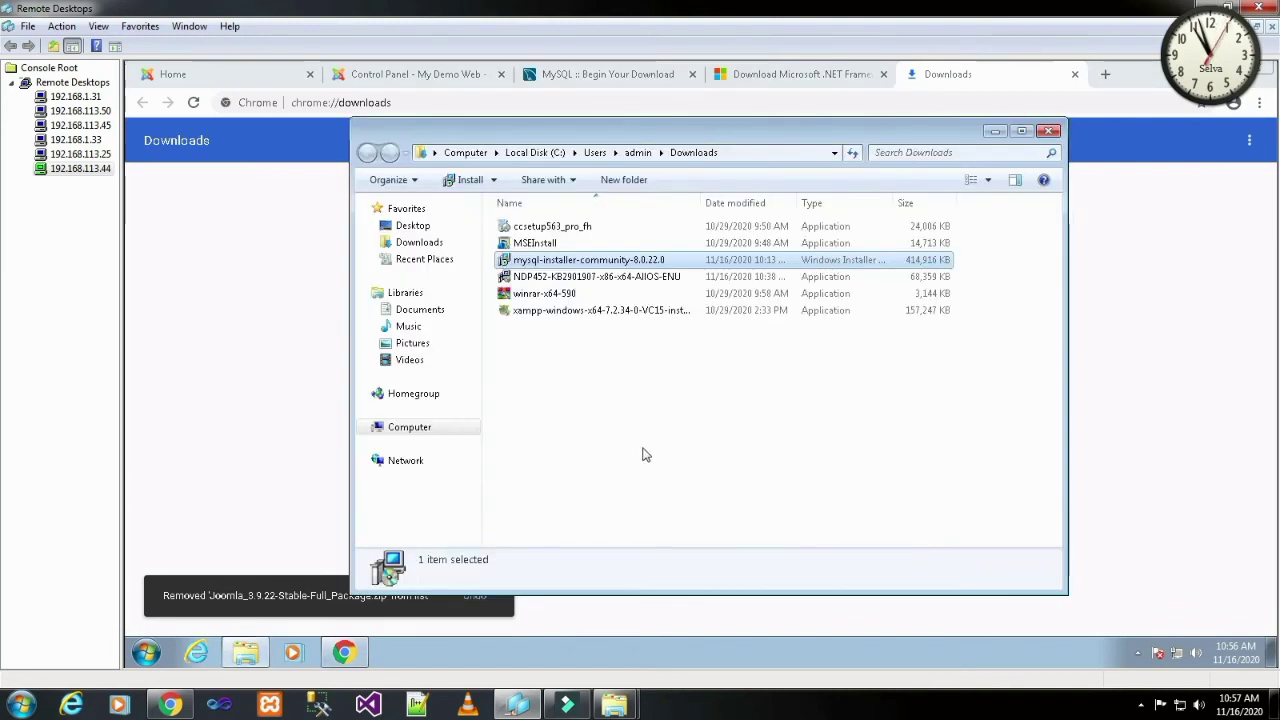
double_click(619, 260)
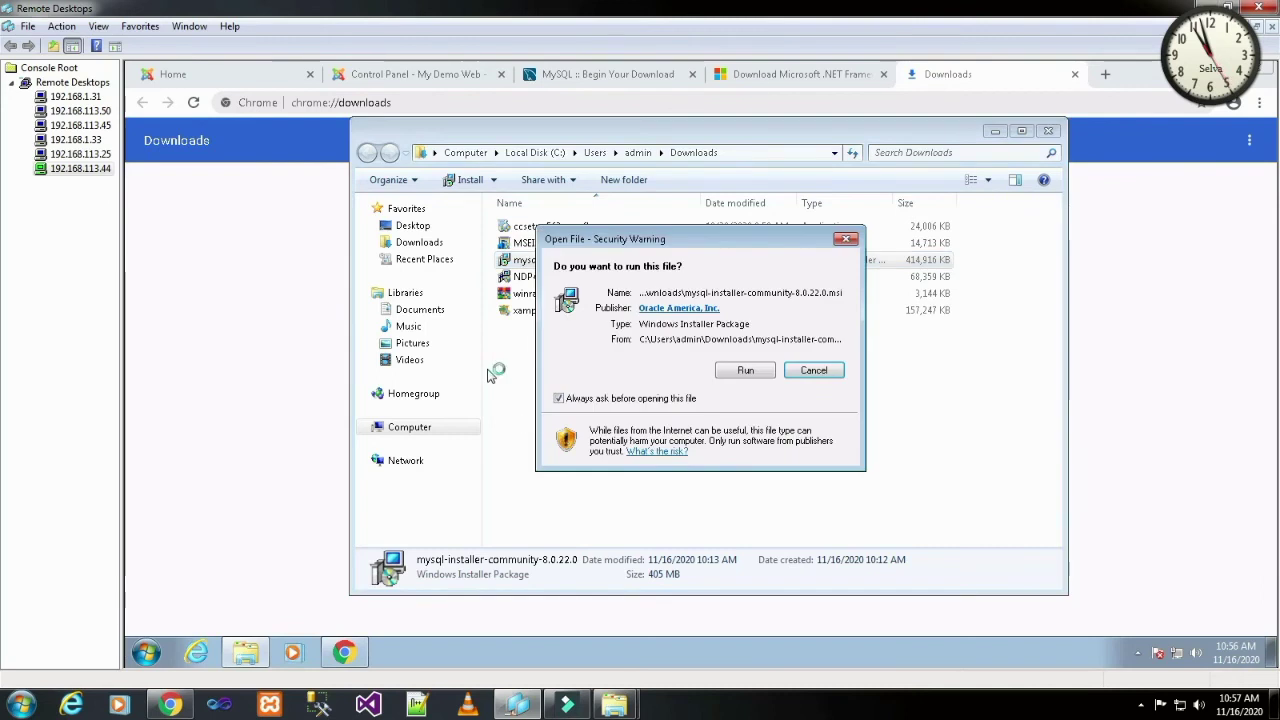
left_click(745, 370)
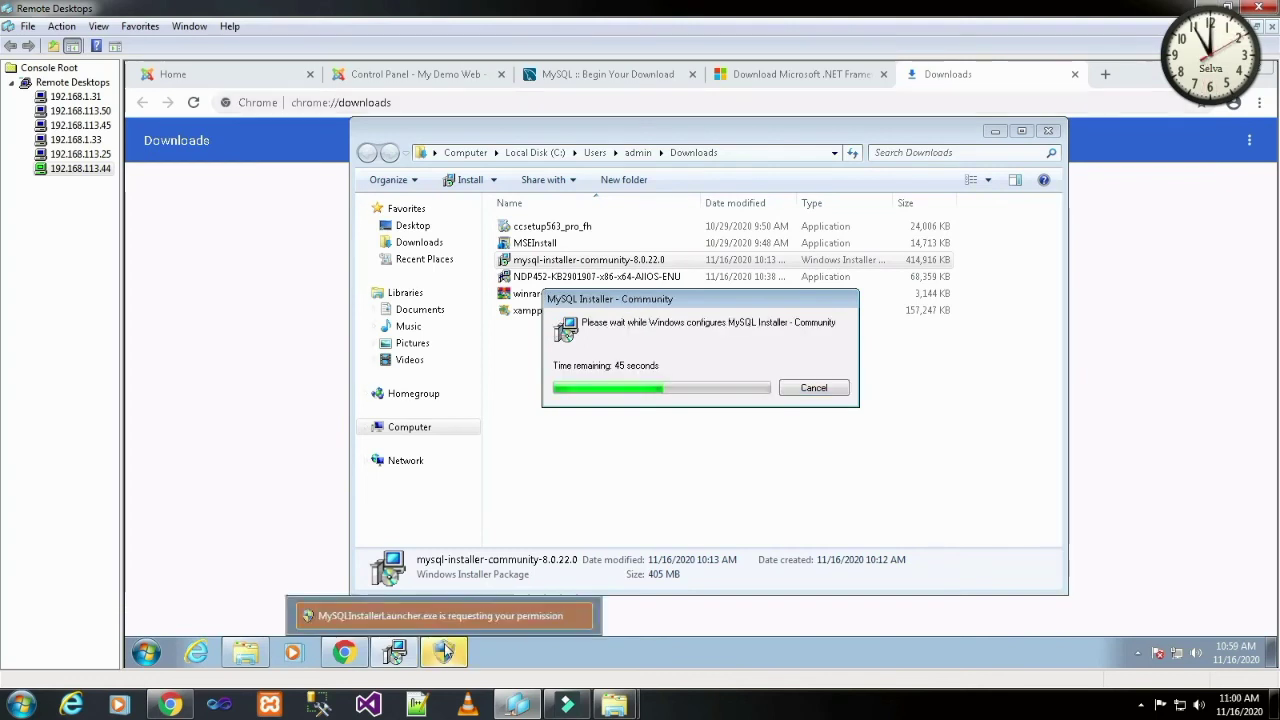
left_click(445, 651)
left_click(785, 376)
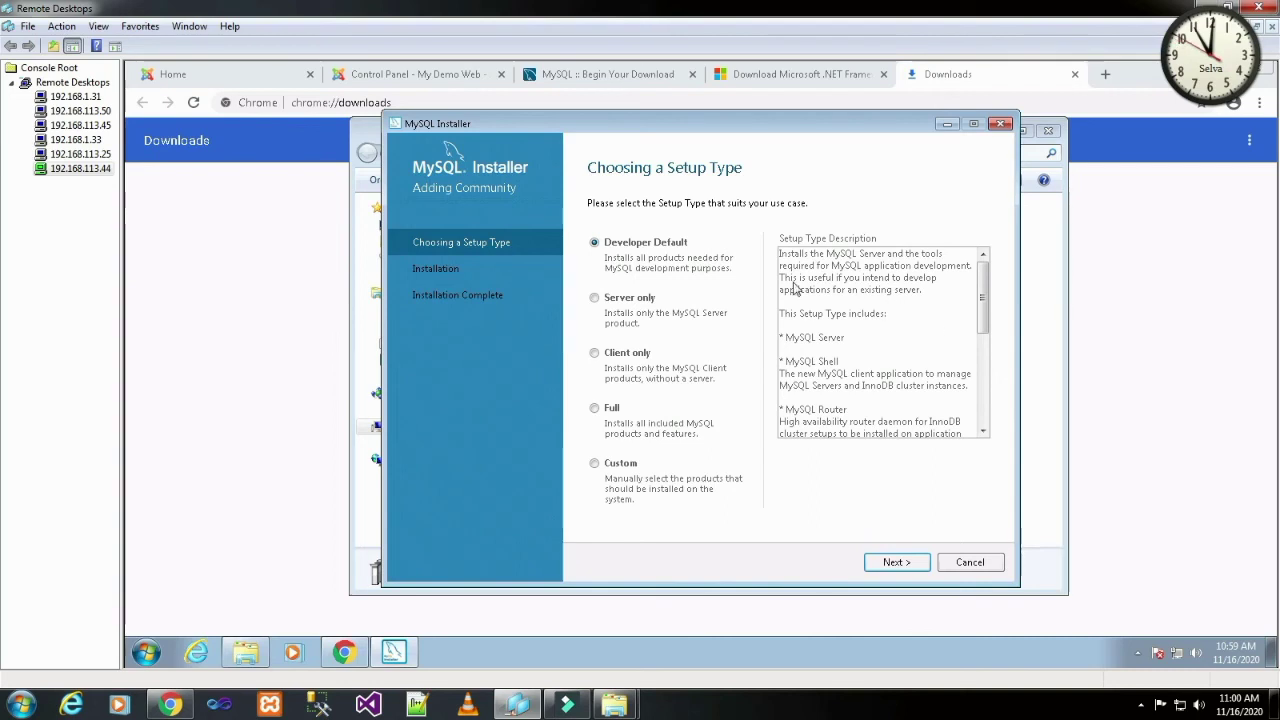
Review the Developer Default setup description, choose the Server only setup type and continue to the requirements check.
left_click_drag(983, 318, 988, 413)
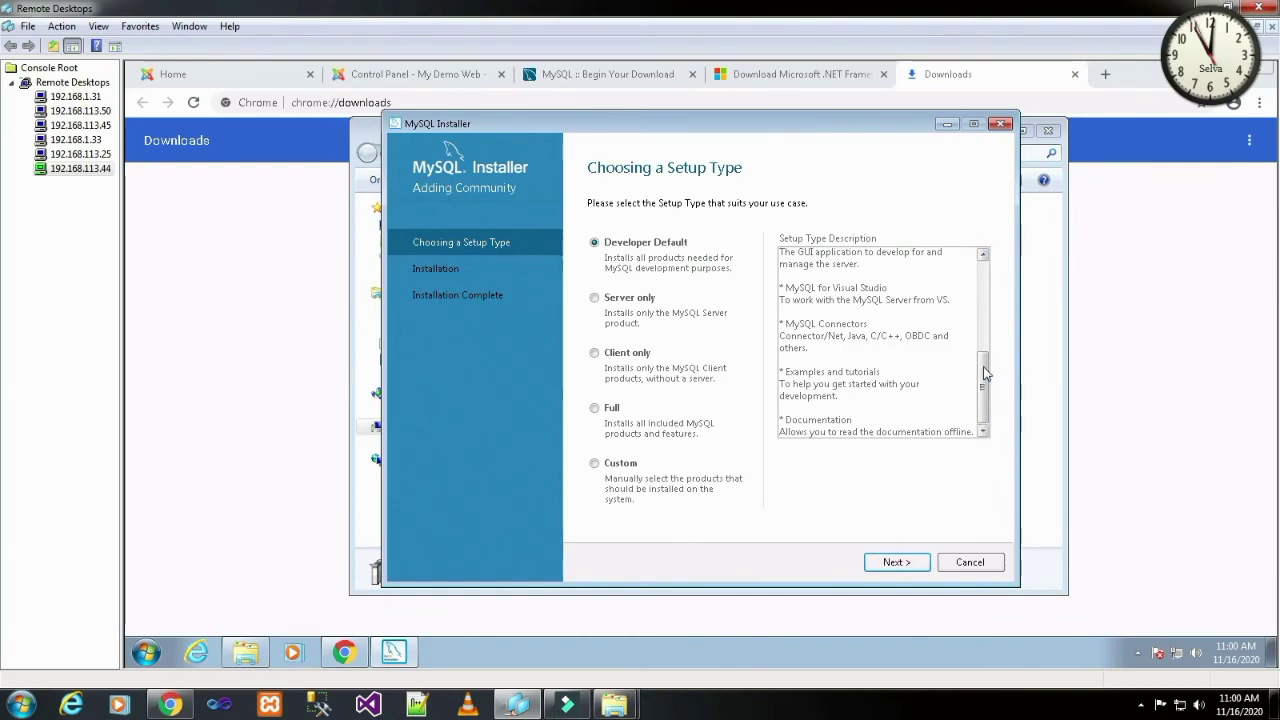
left_click_drag(981, 380, 982, 278)
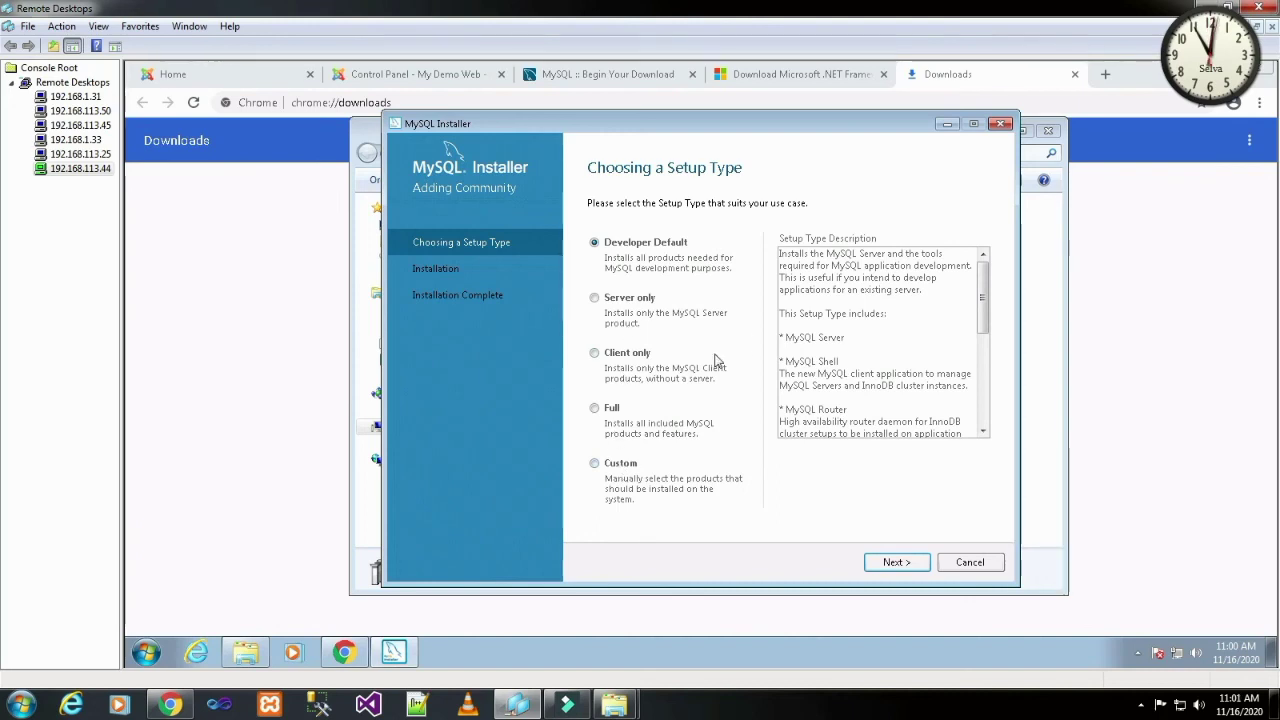
left_click(637, 299)
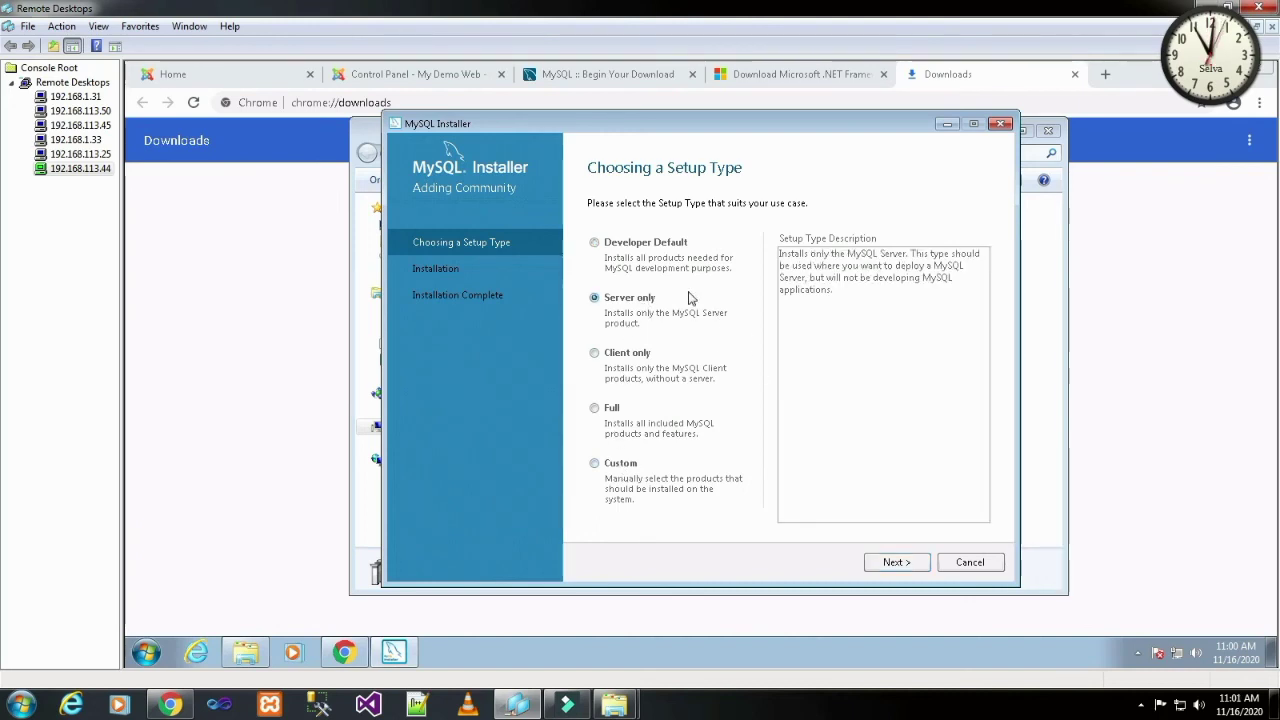
left_click(888, 562)
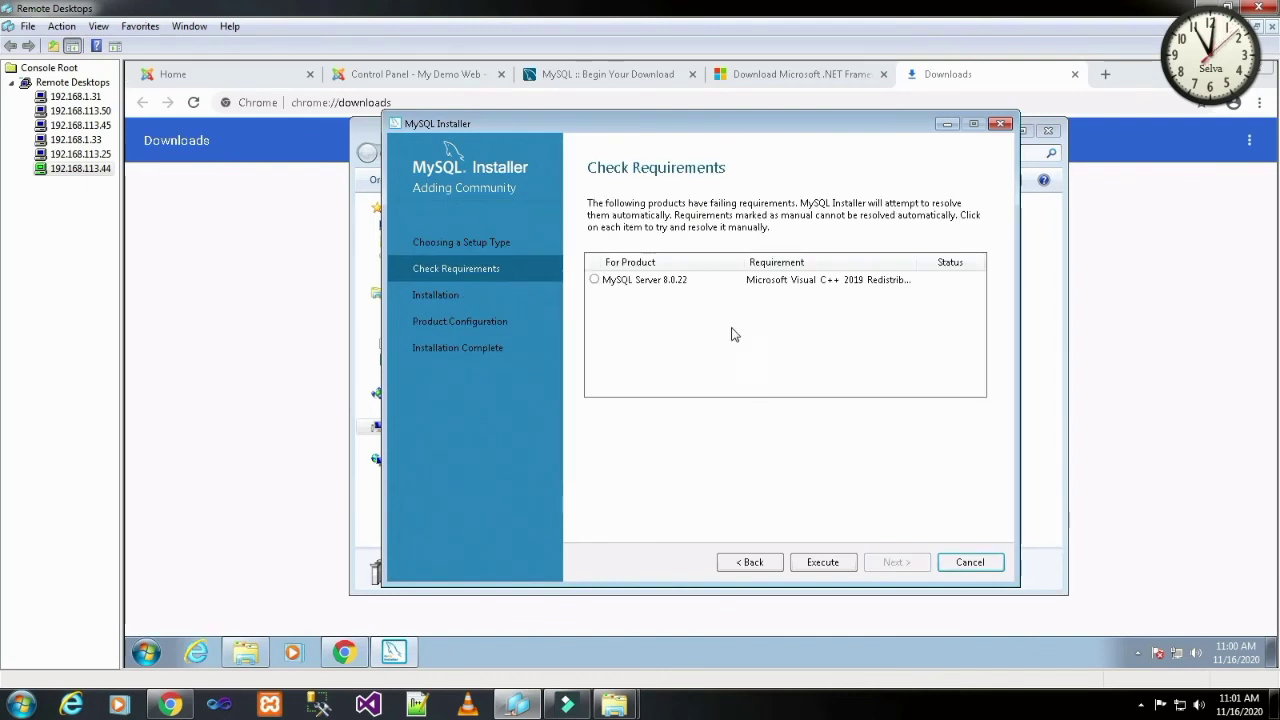
Resolve the MySQL Server 8.0.22 requirement by installing the Microsoft Visual C++ 2015-2019 Redistributable (x64), agreeing to its license terms.
left_click(665, 285)
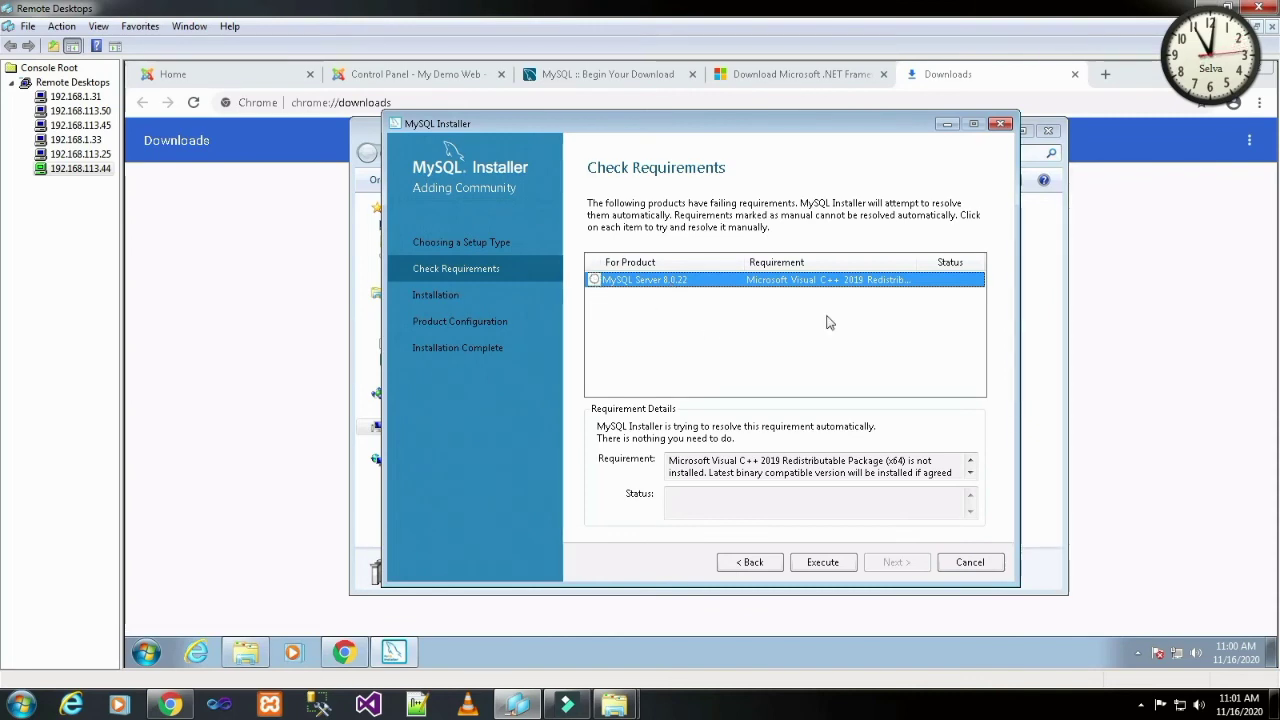
left_click(822, 562)
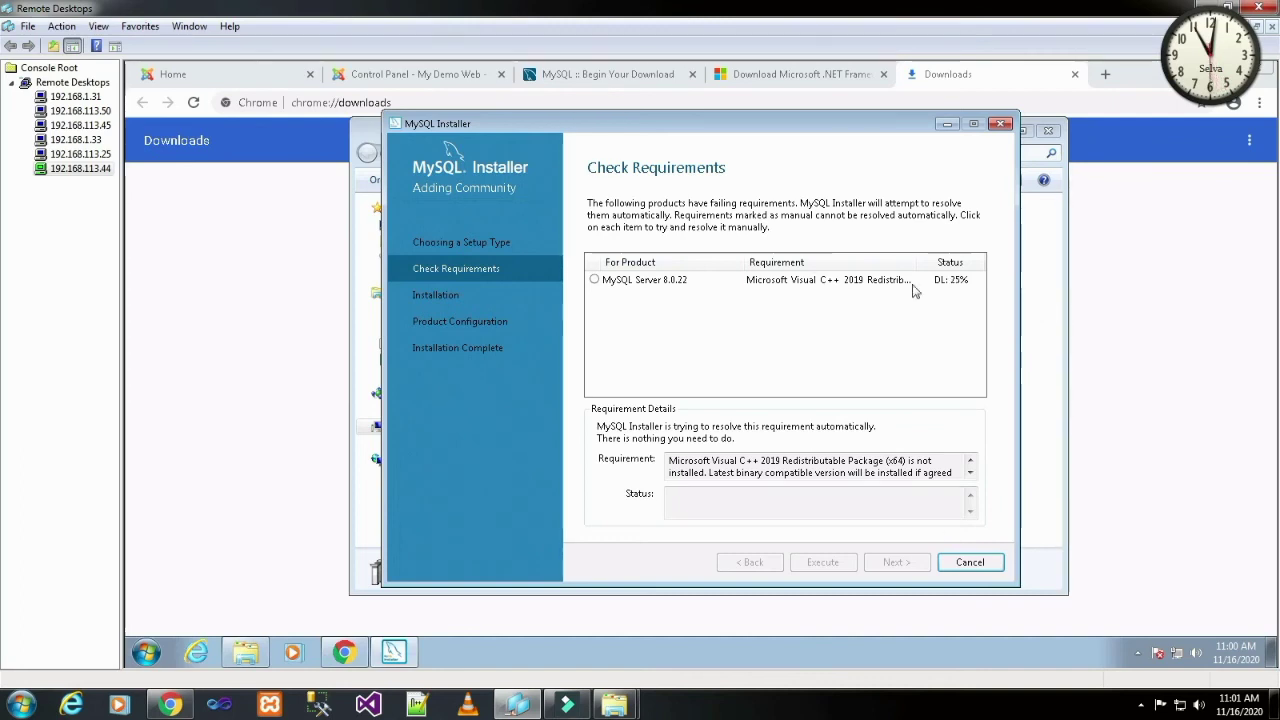
left_click(1273, 657)
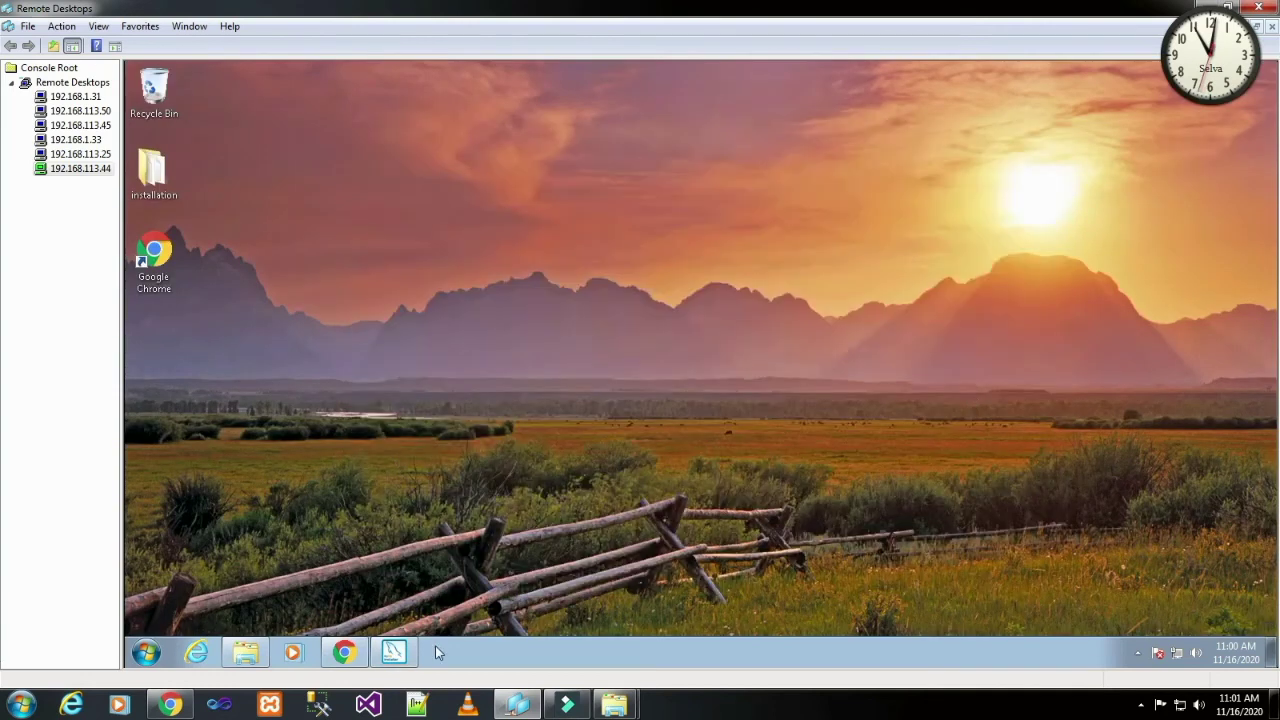
left_click(398, 652)
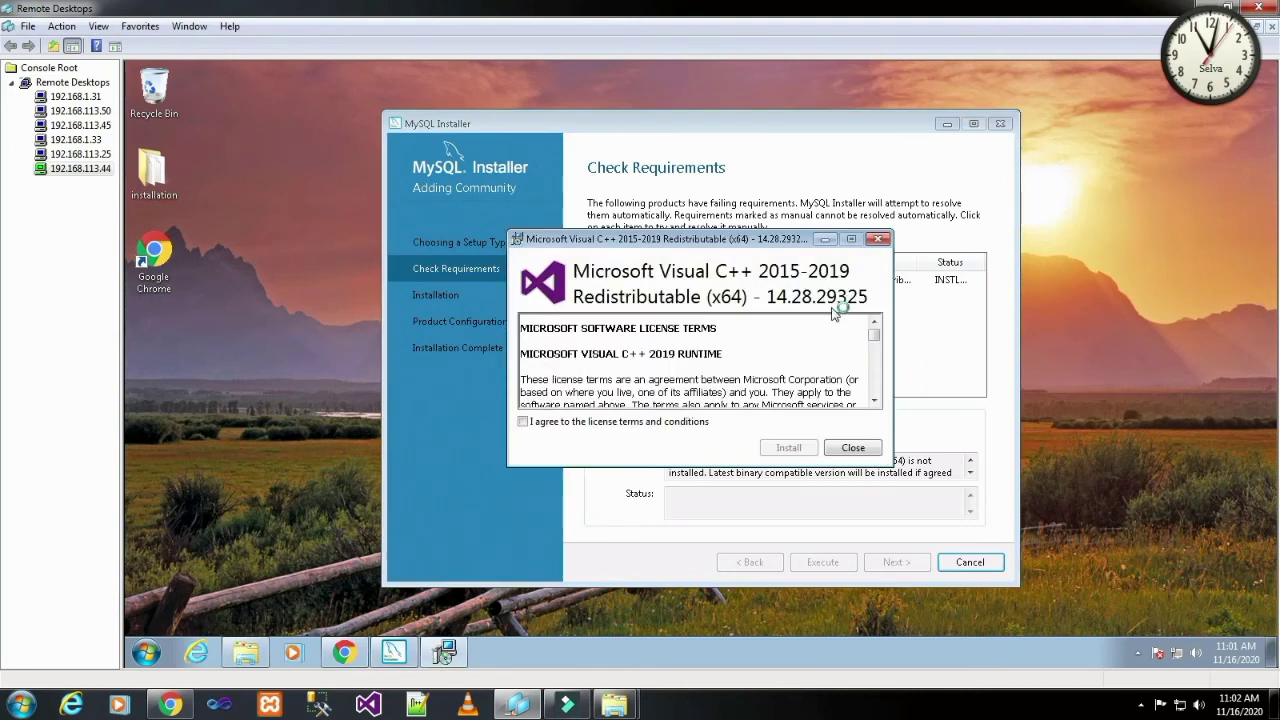
left_click(618, 423)
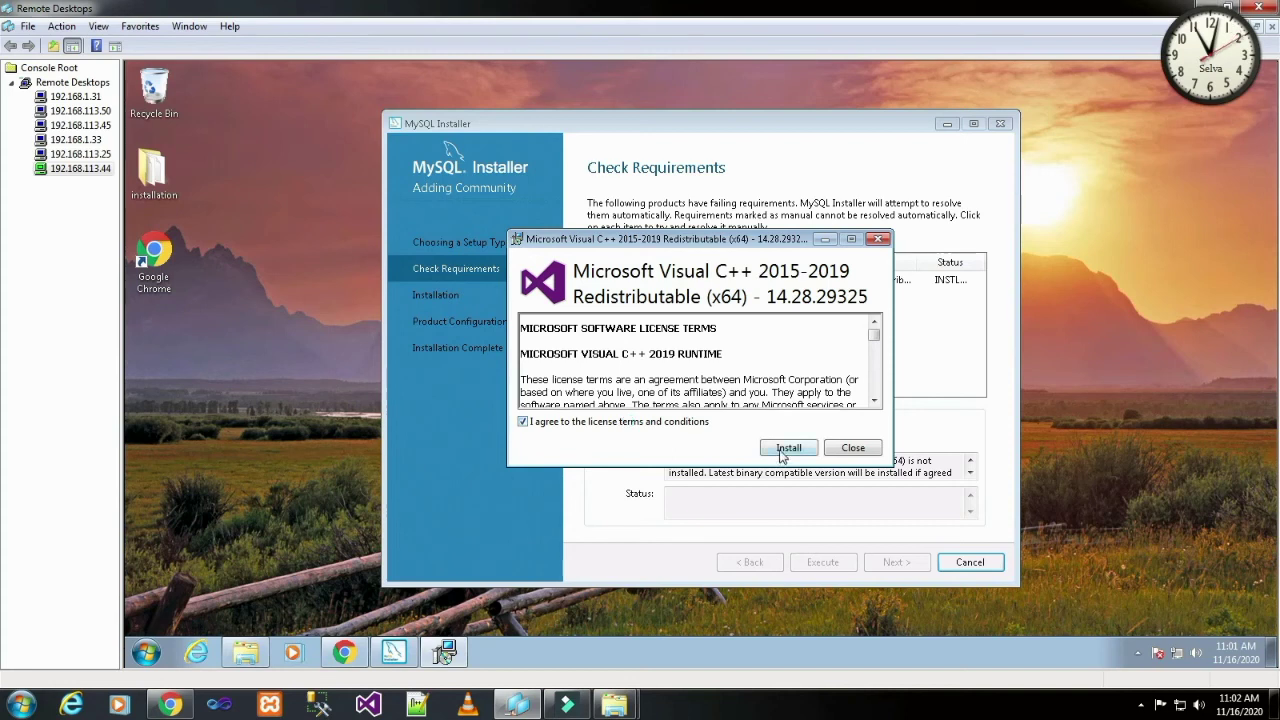
left_click(788, 447)
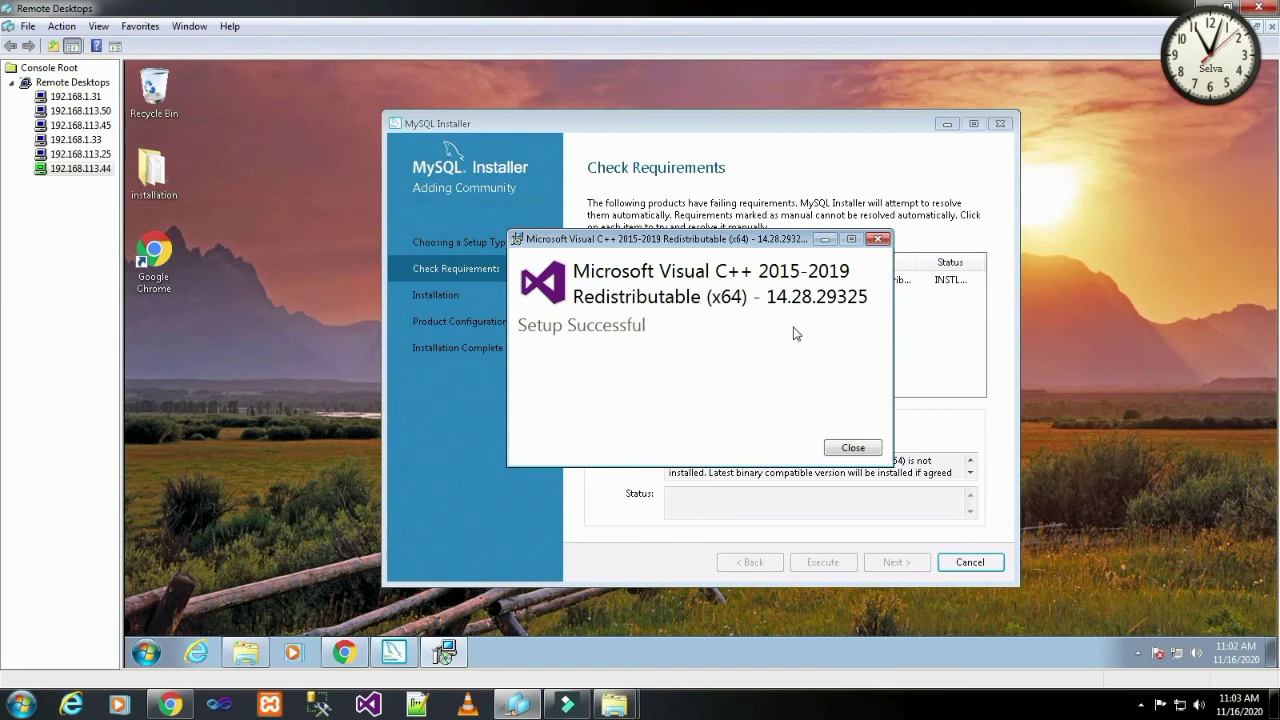
left_click(849, 447)
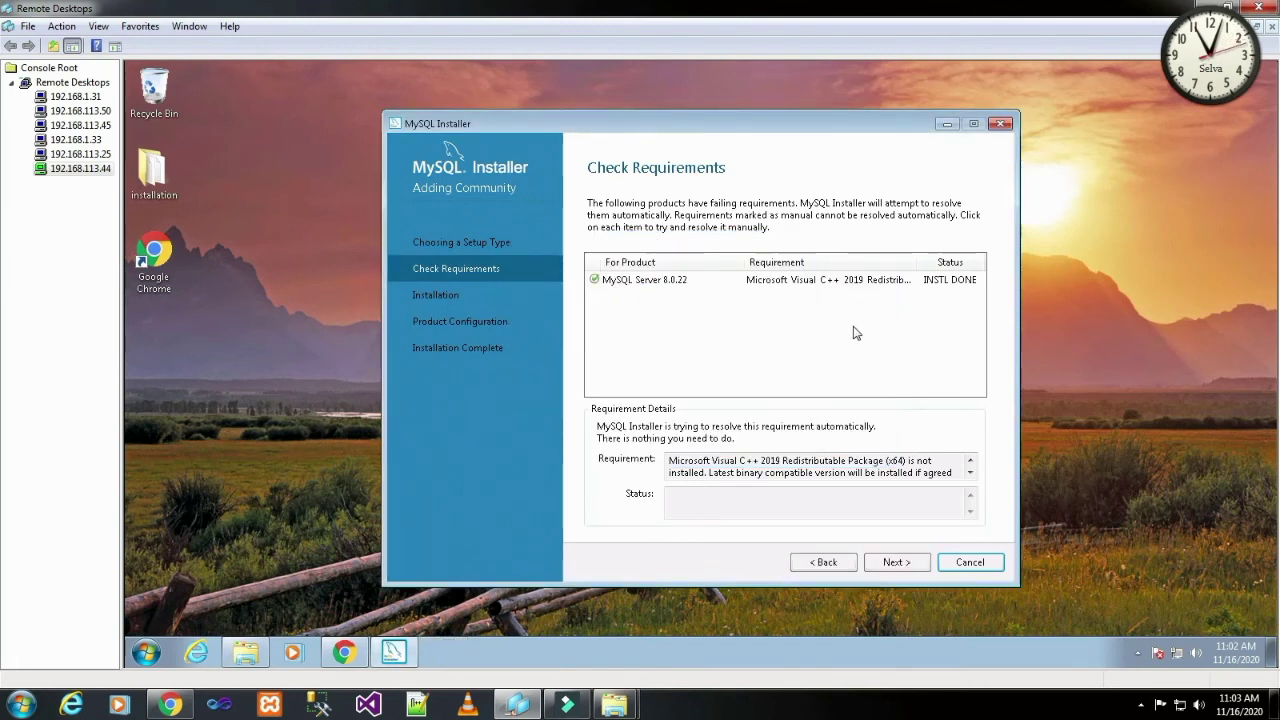
Install MySQL Server 8.0.22 and proceed to its product configuration.
left_click(889, 564)
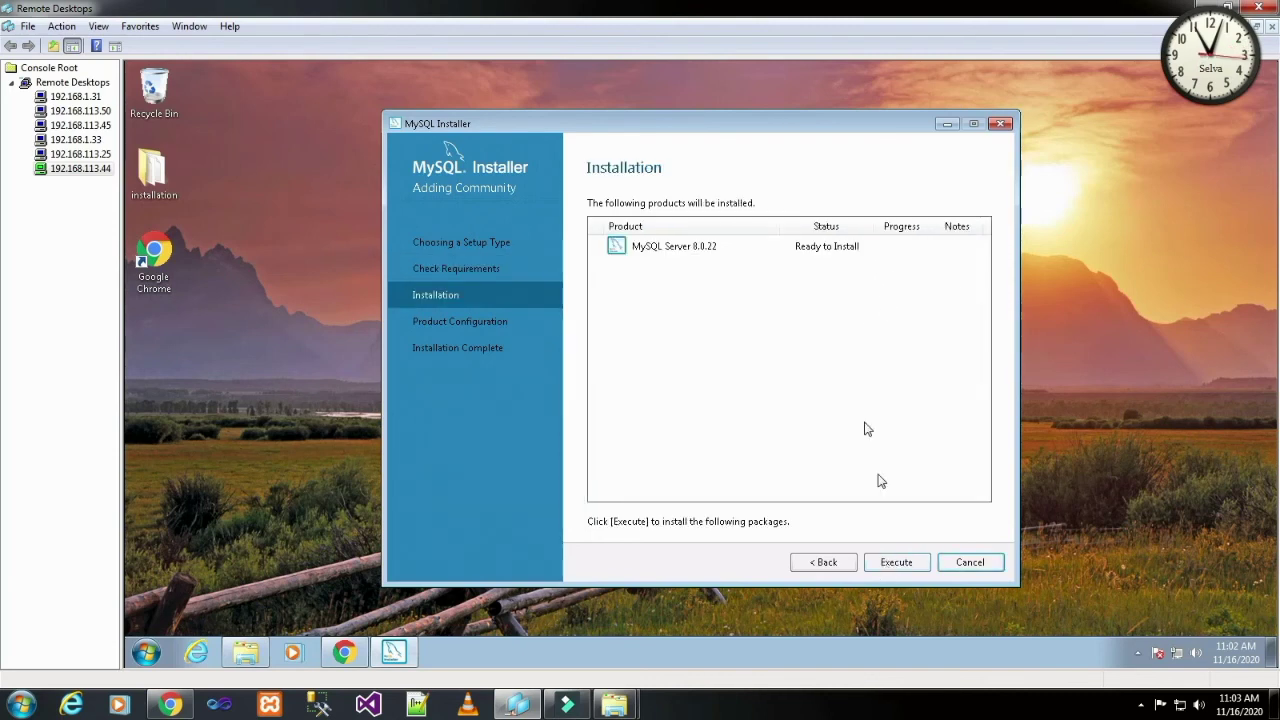
left_click(886, 563)
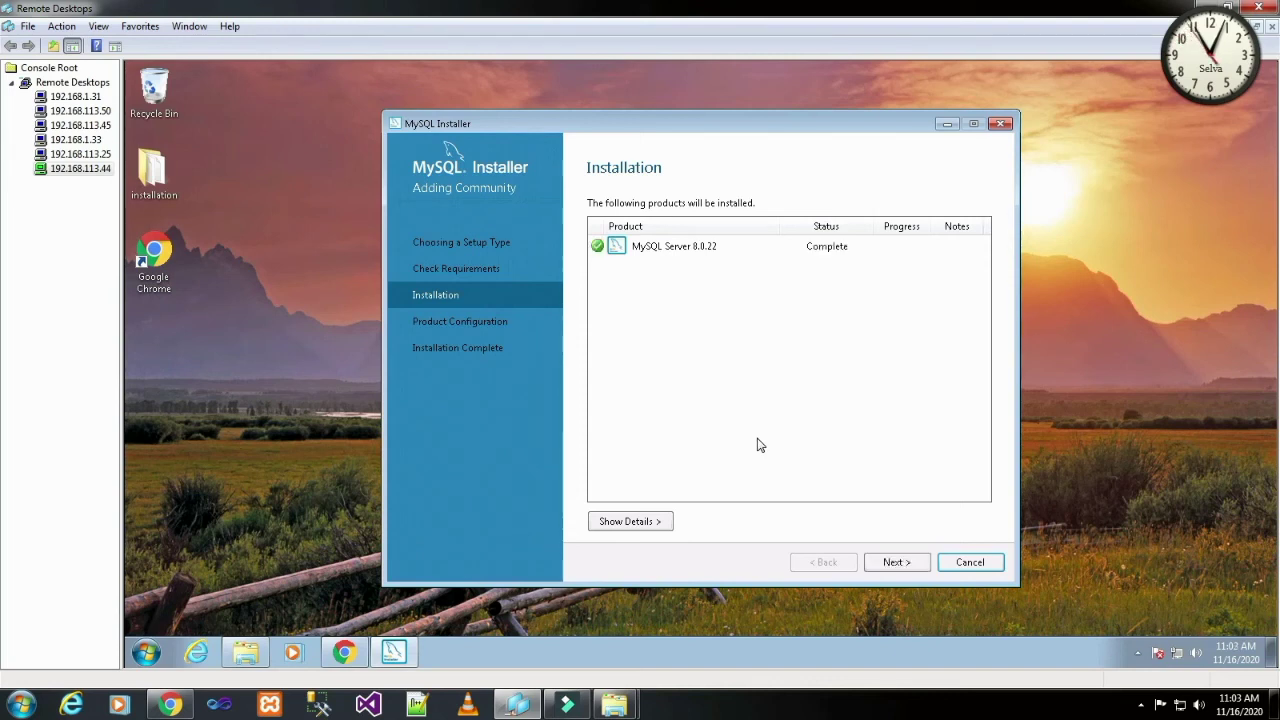
left_click(894, 567)
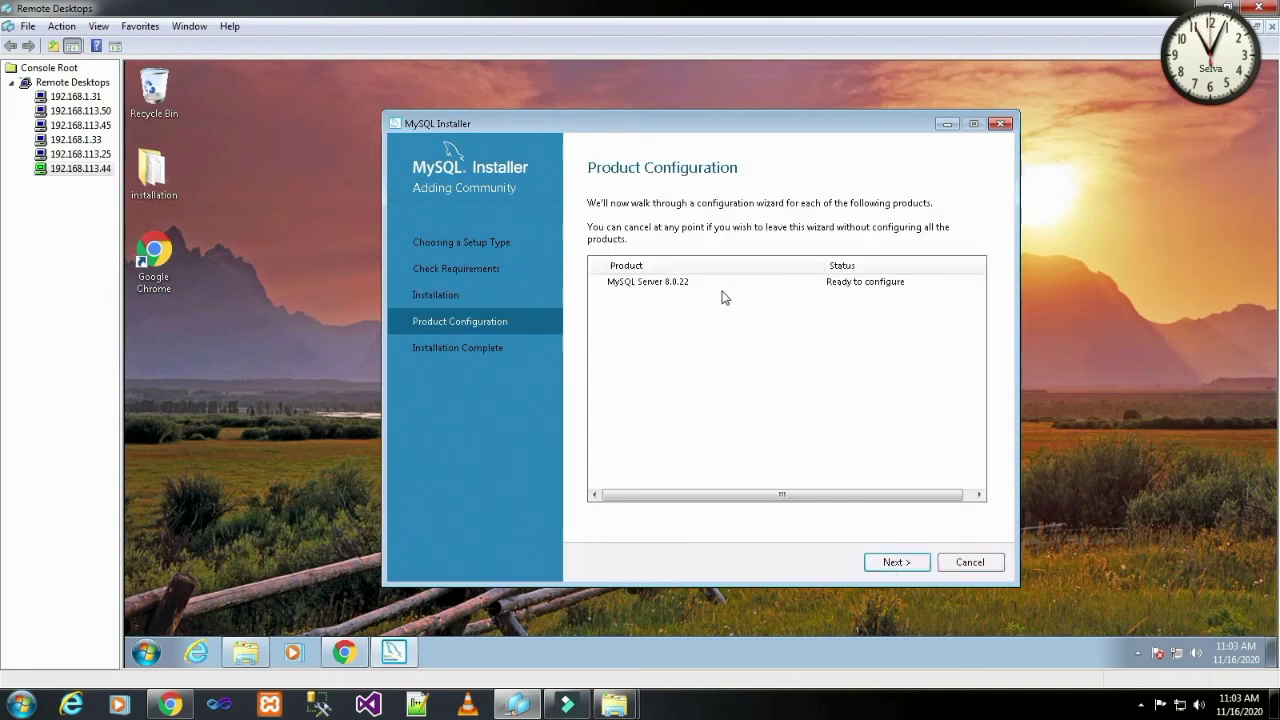
Start configuring MySQL Server 8.0.22 and set the server configuration type to Dedicated Computer.
left_click(906, 566)
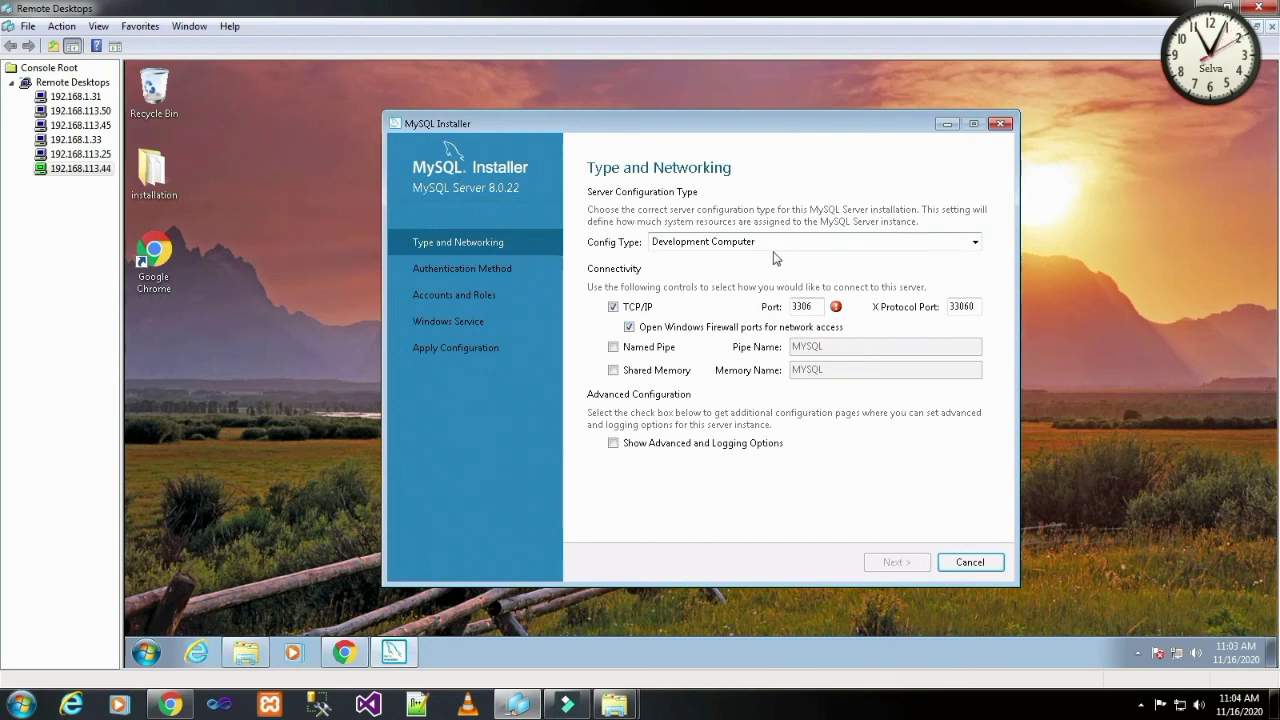
left_click(976, 245)
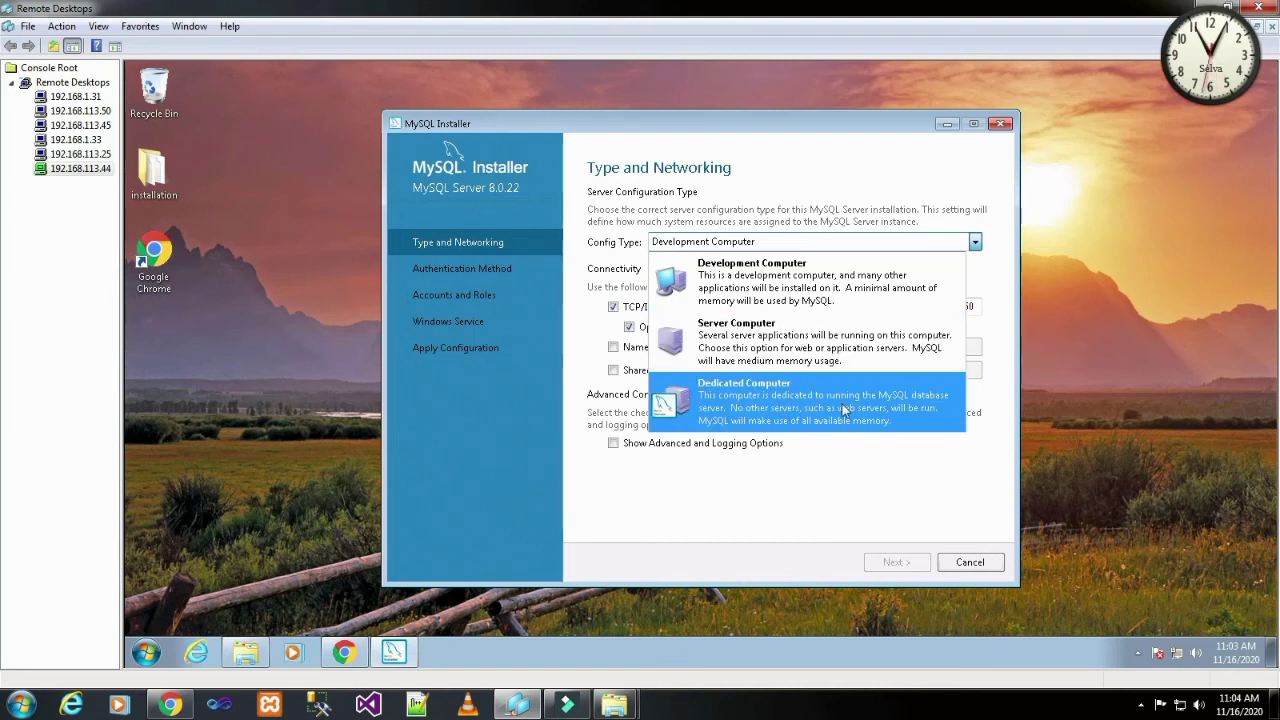
left_click(895, 410)
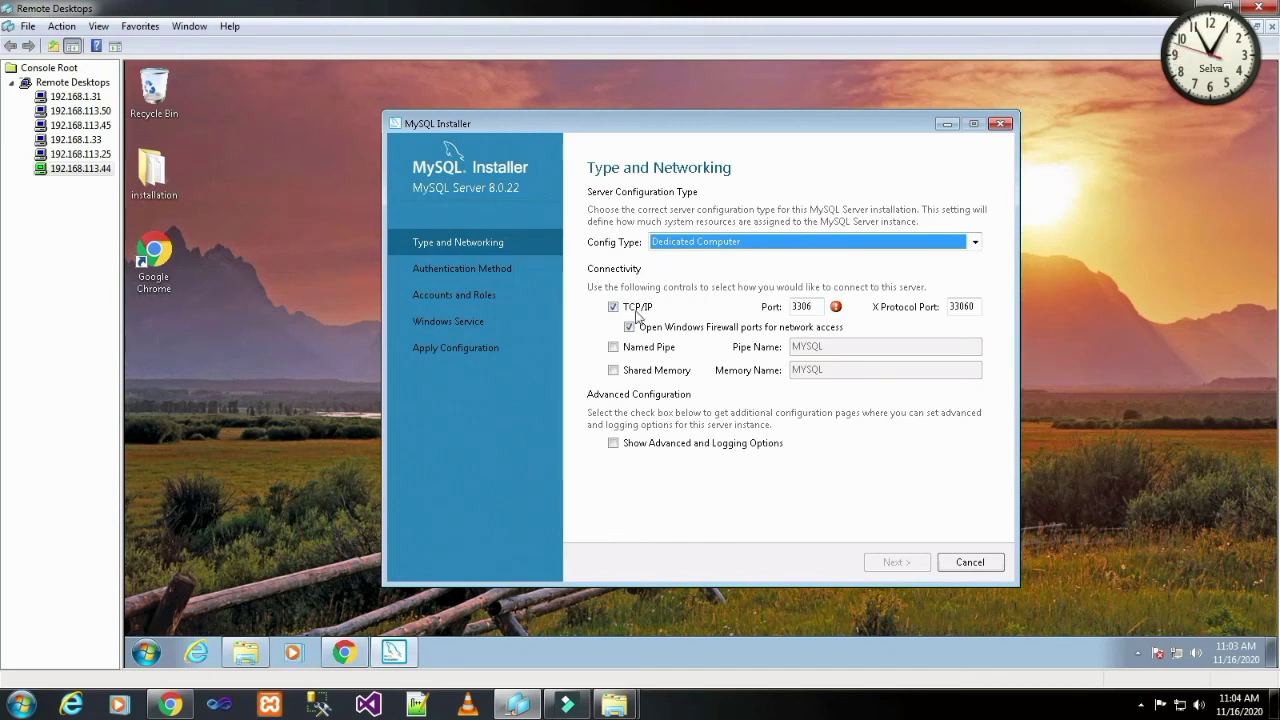
left_click(816, 308)
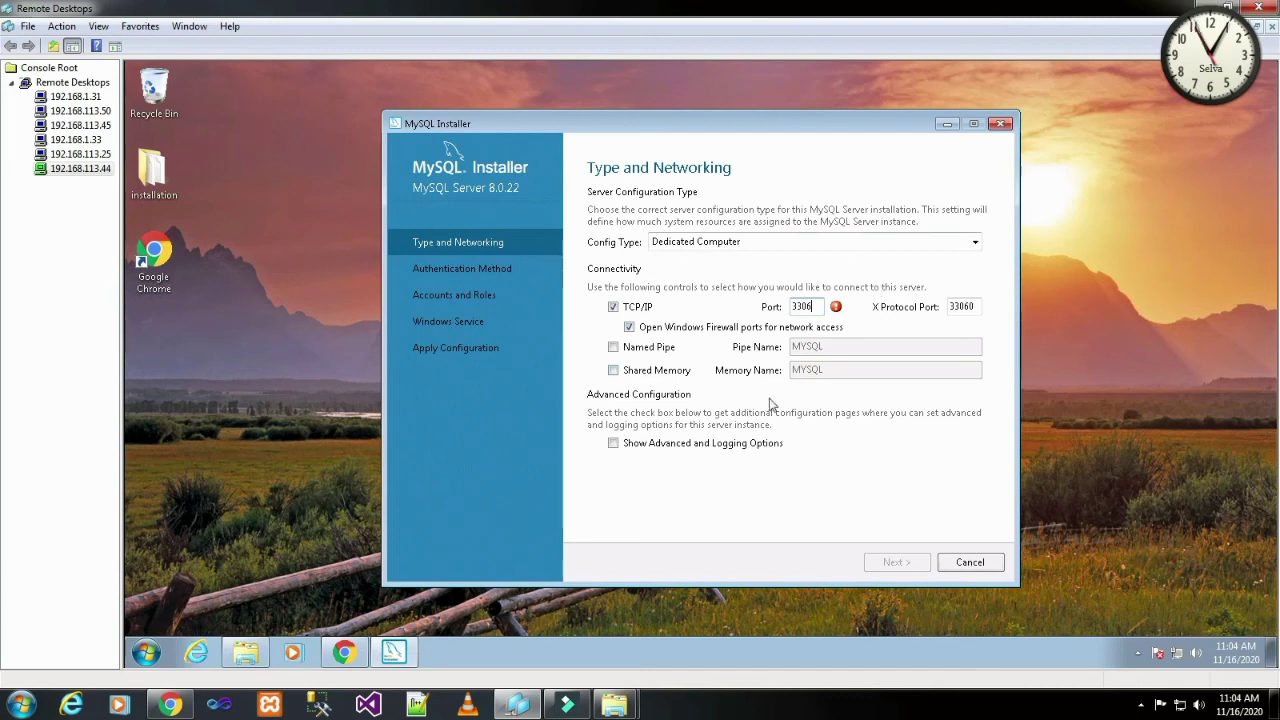
left_click(715, 446)
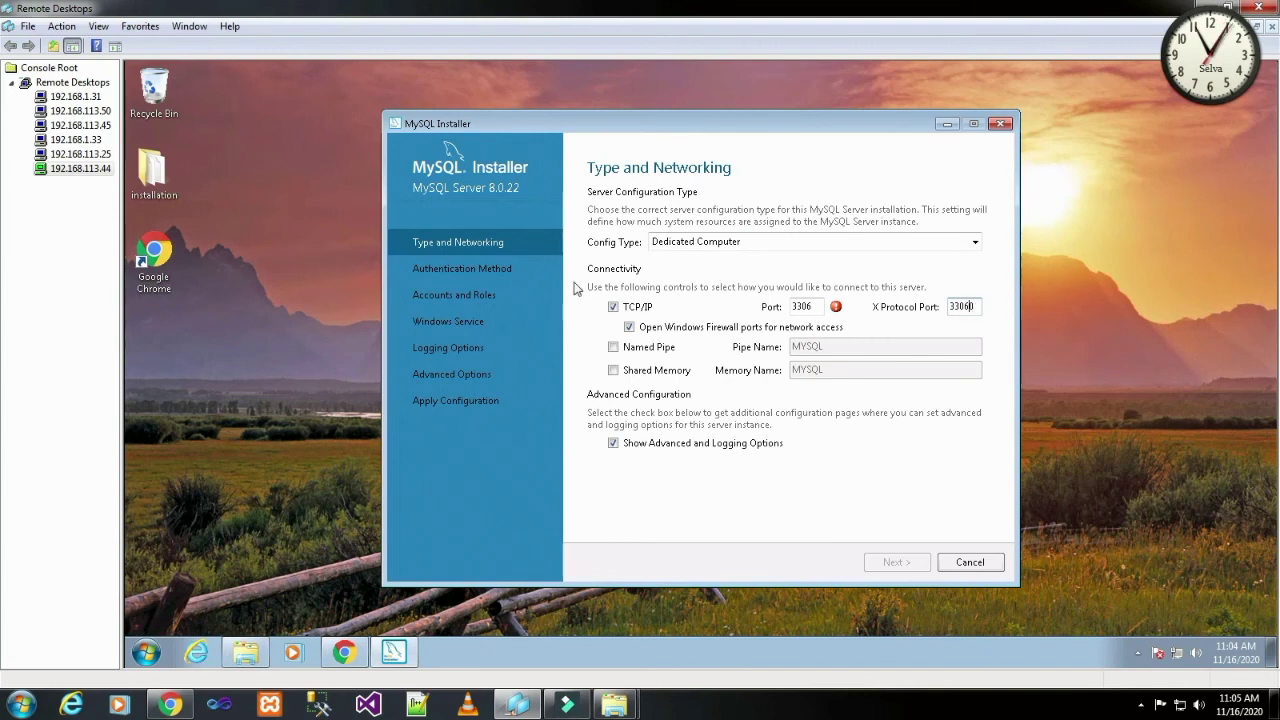
left_click(613, 347)
left_click(614, 348)
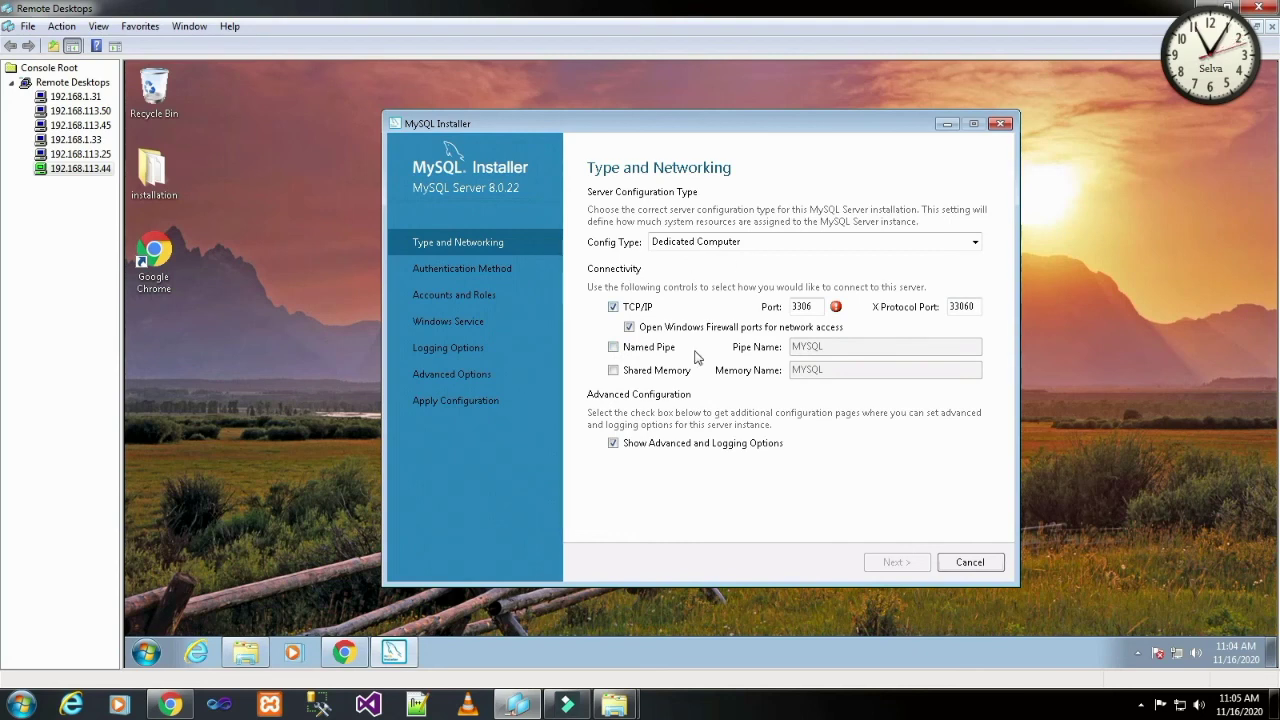
left_click(615, 444)
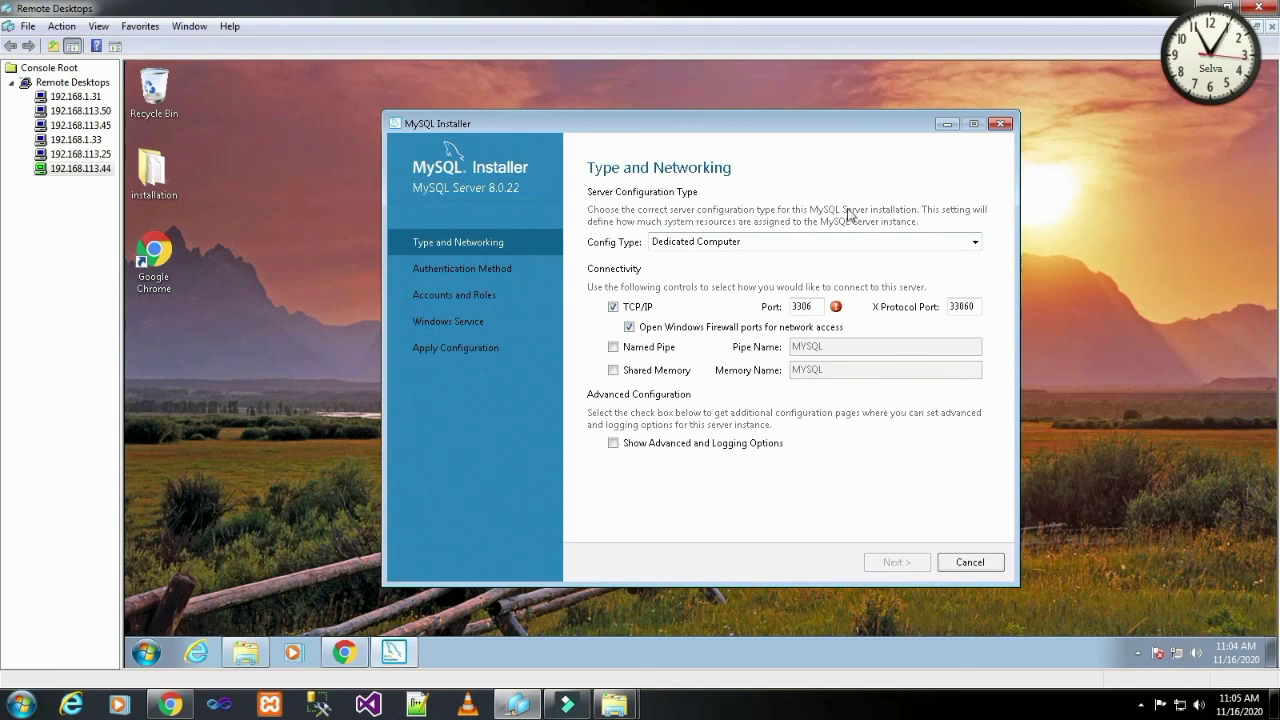
Keep the Dedicated Computer configuration type and set the TCP/IP port to 3307 and the X Protocol port to 33070.
left_click(968, 250)
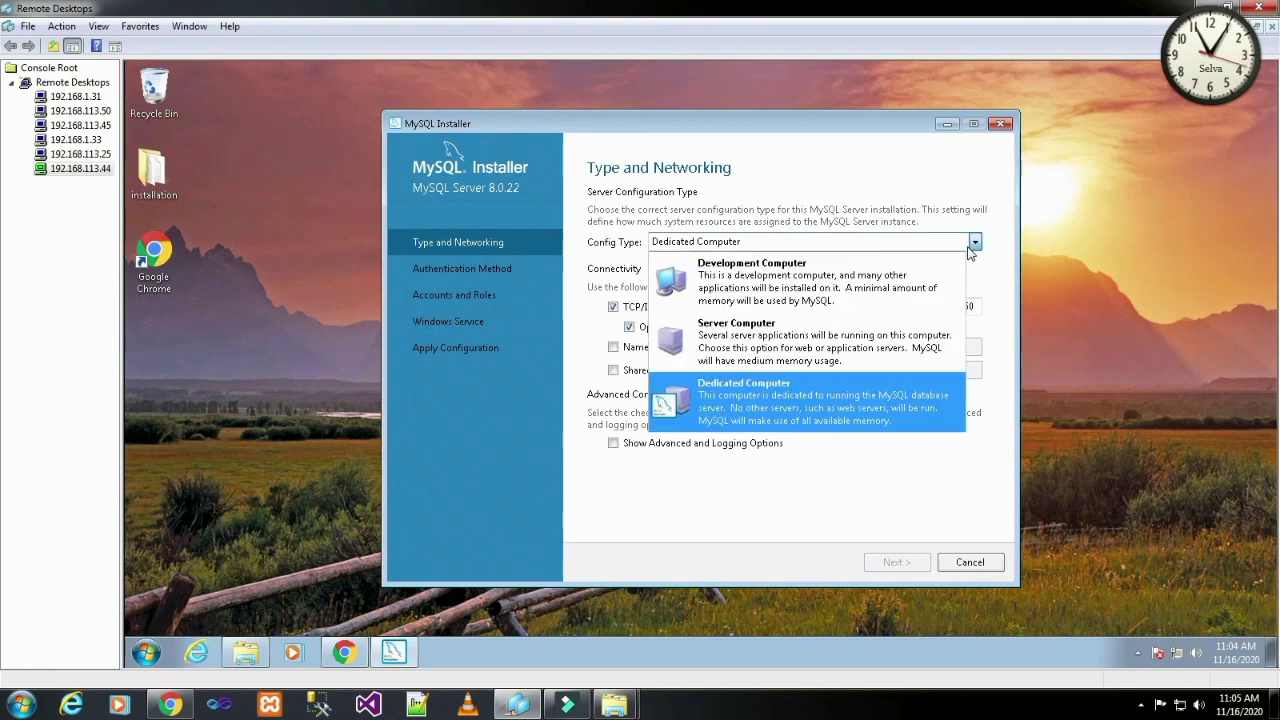
left_click(765, 393)
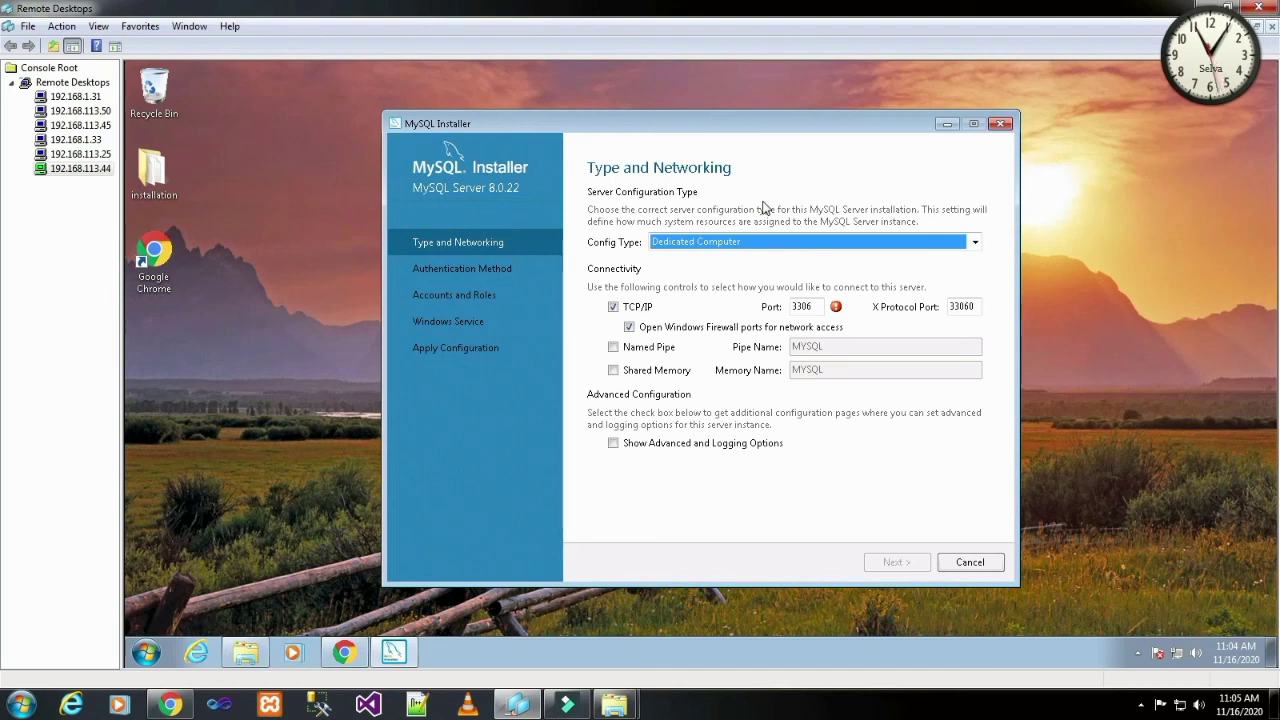
mouse_move(837, 309)
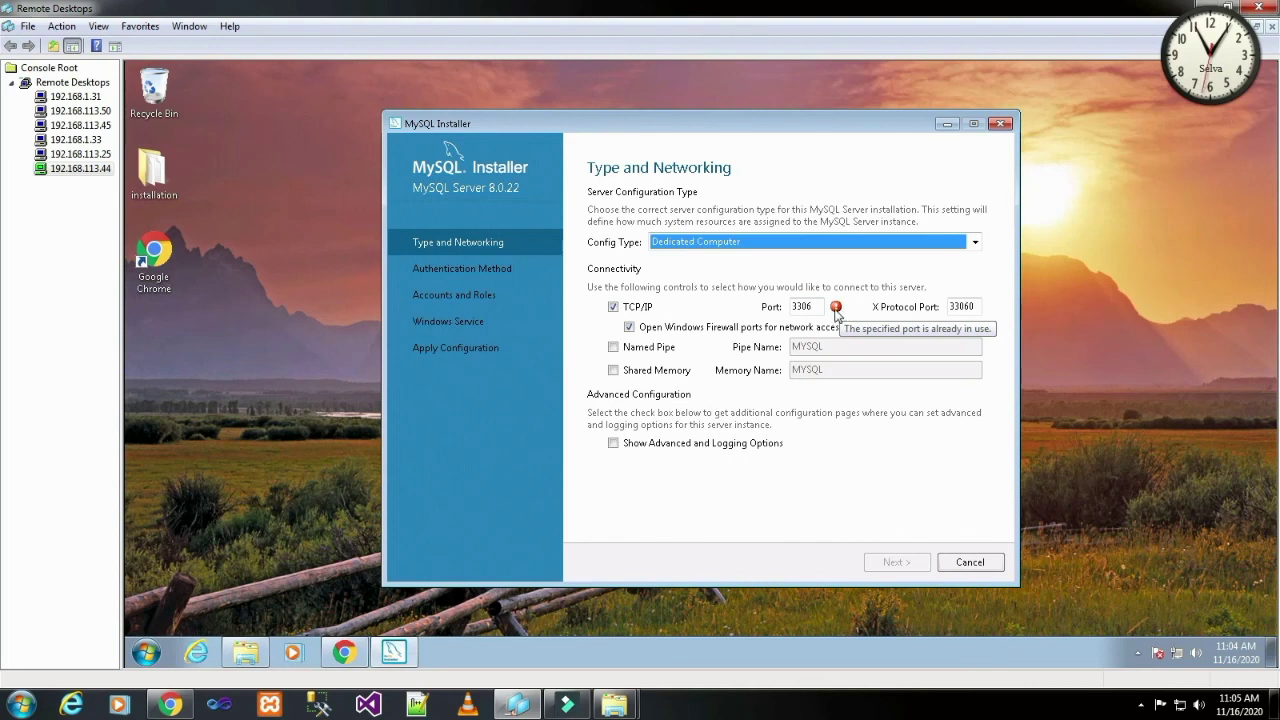
left_click(821, 309)
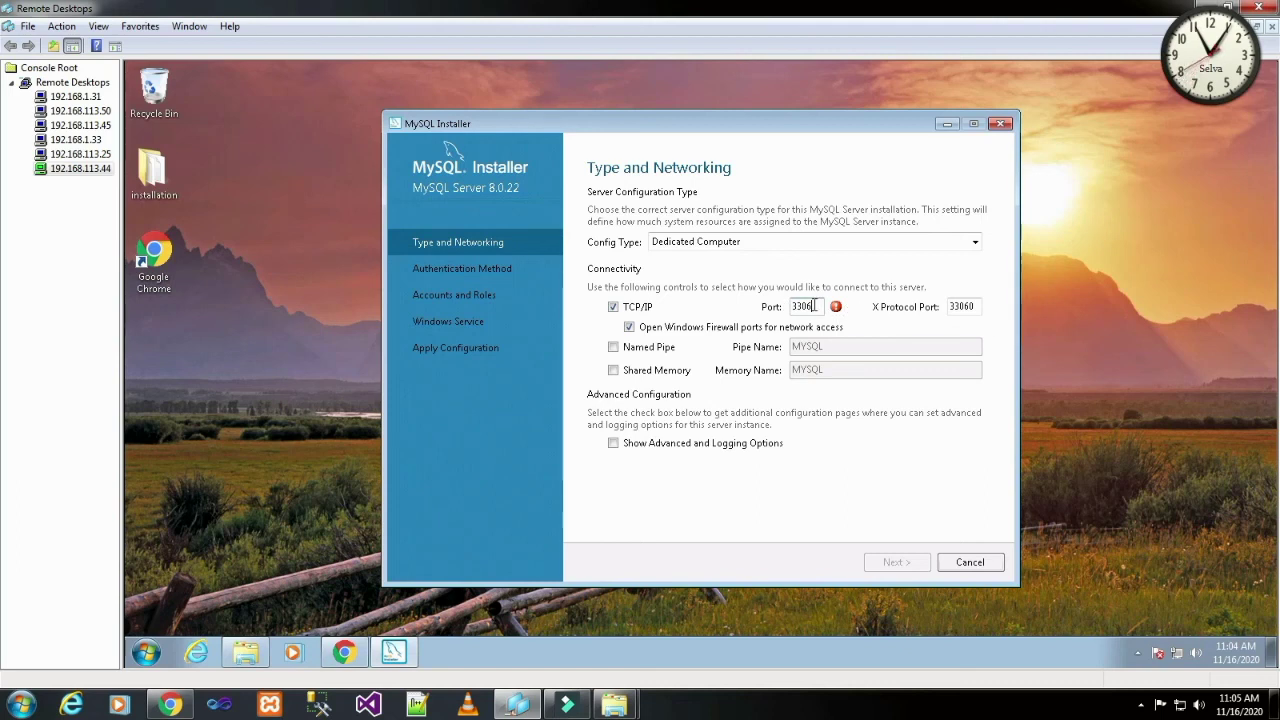
key("BackSpace")
type("7")
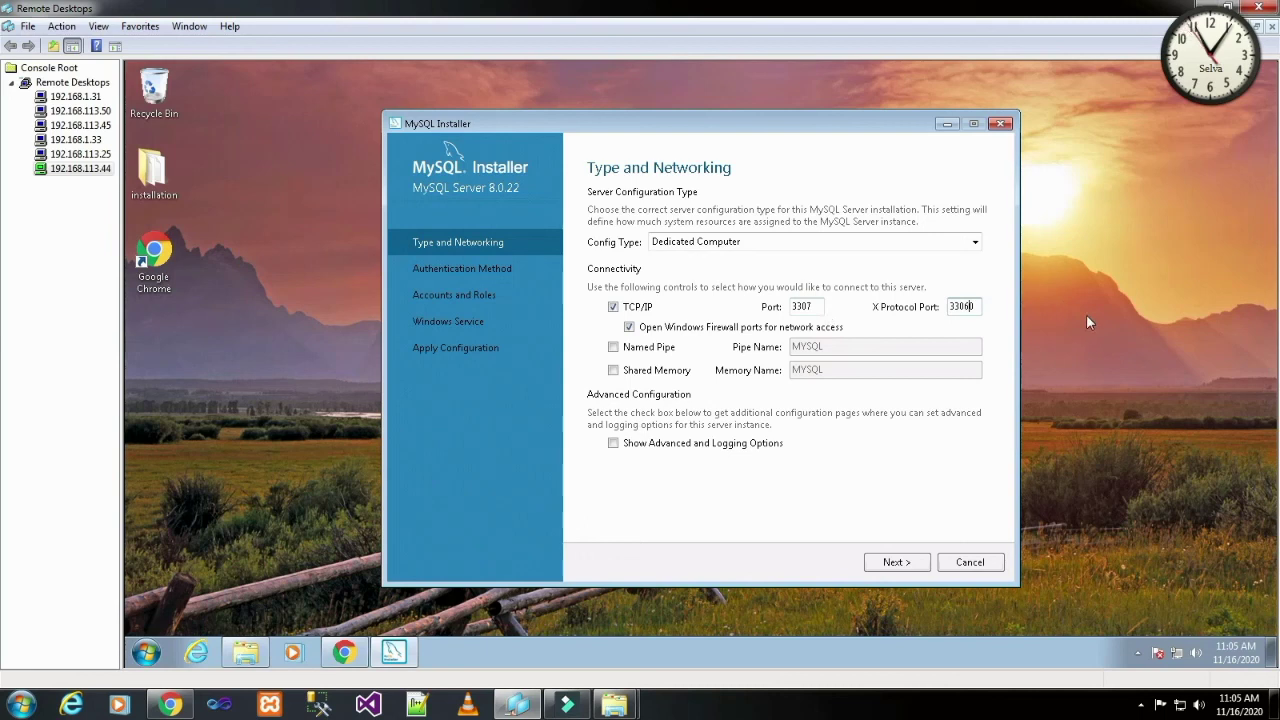
left_click(966, 303)
key("BackSpace")
type("7")
Check the remote computer's hidden notification icons for running background programs and return to the MySQL Installer.
left_click(333, 655)
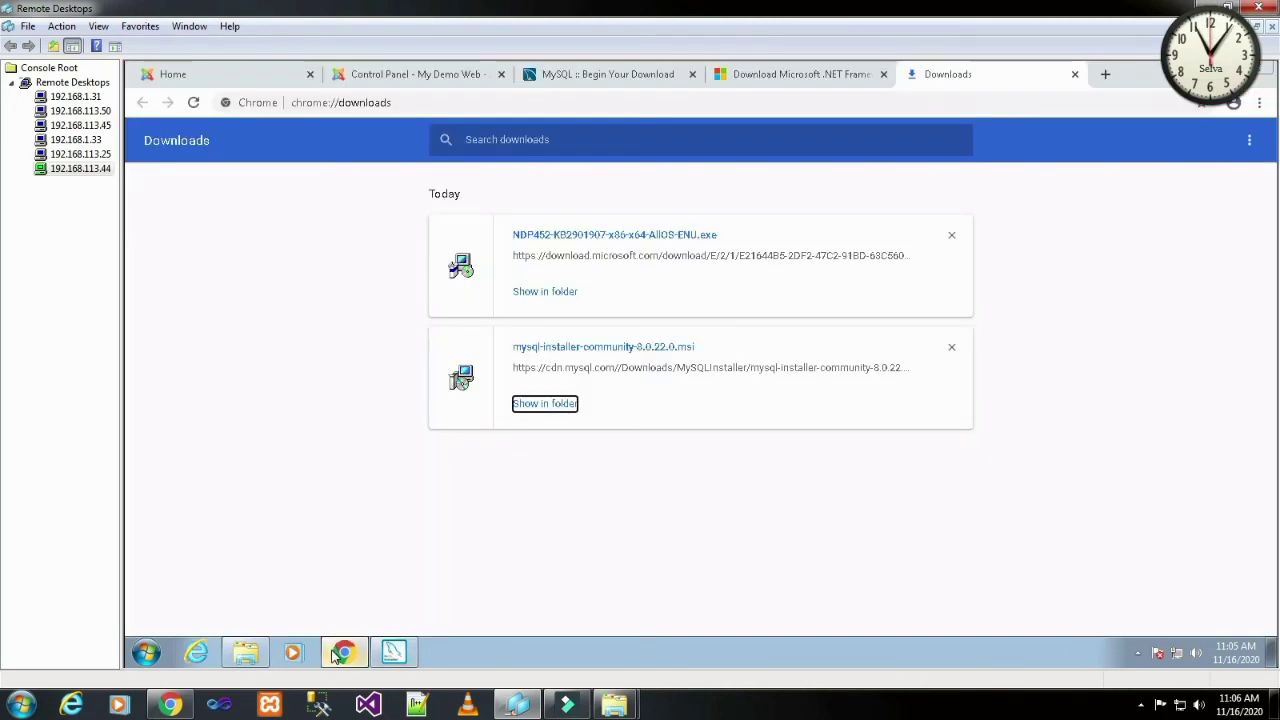
left_click(1137, 654)
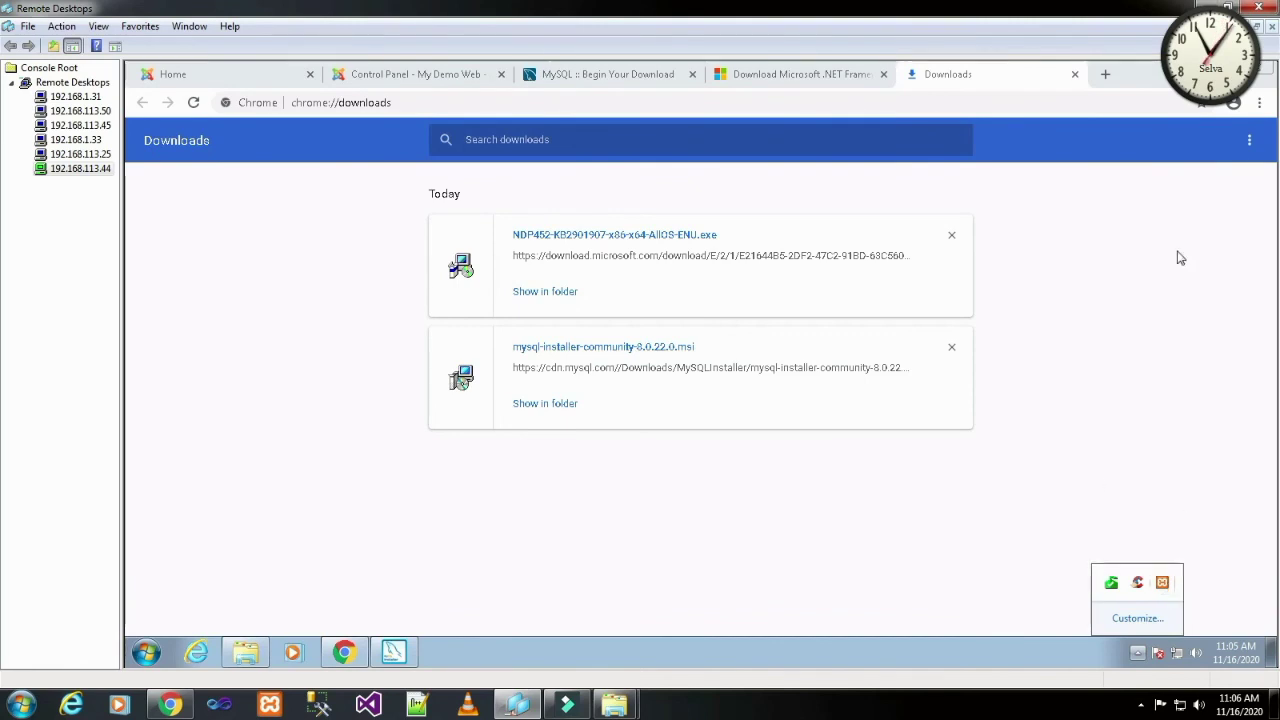
left_click(1272, 655)
left_click(392, 658)
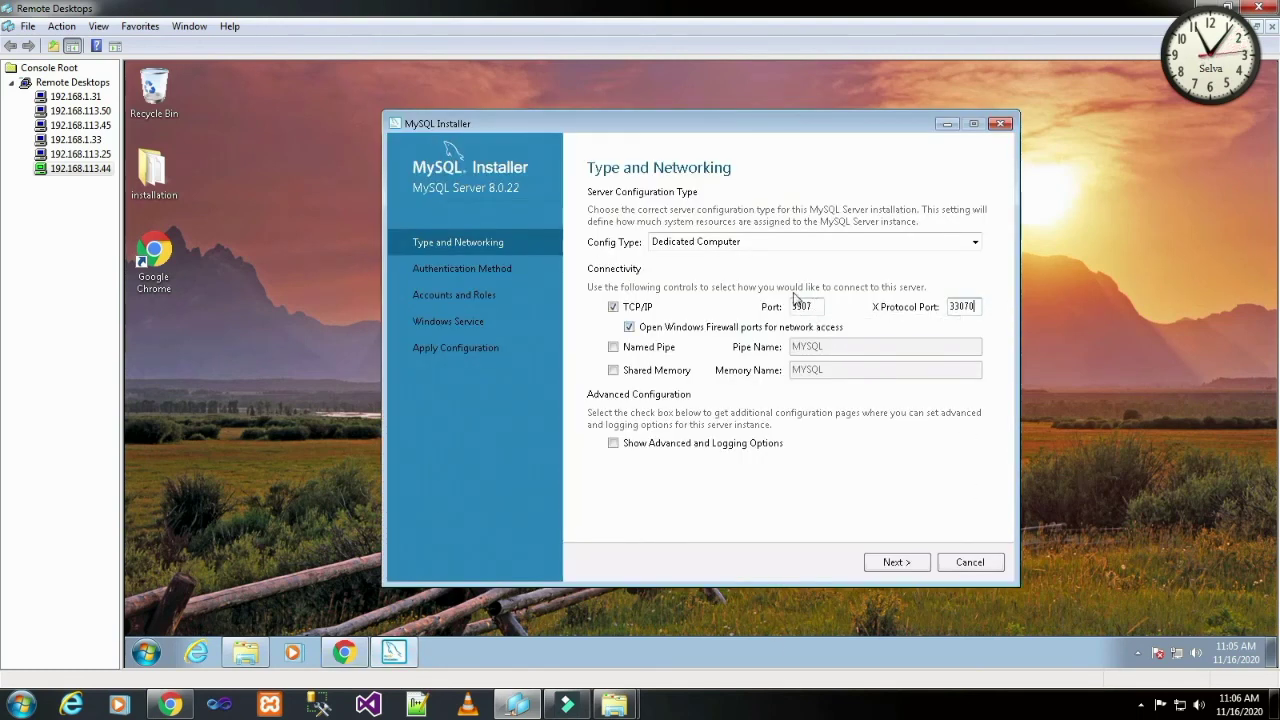
Accept the networking settings and strong password encryption, and enter and repeat the MySQL root password.
left_click(907, 568)
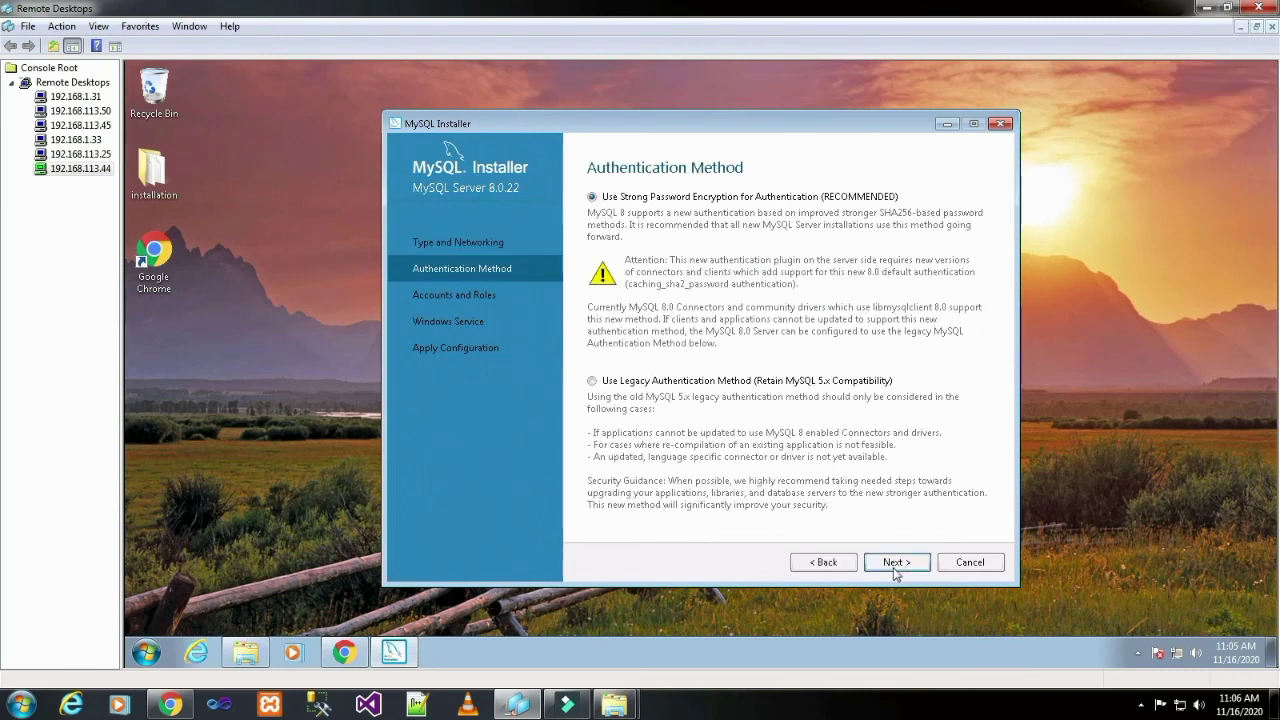
left_click(895, 564)
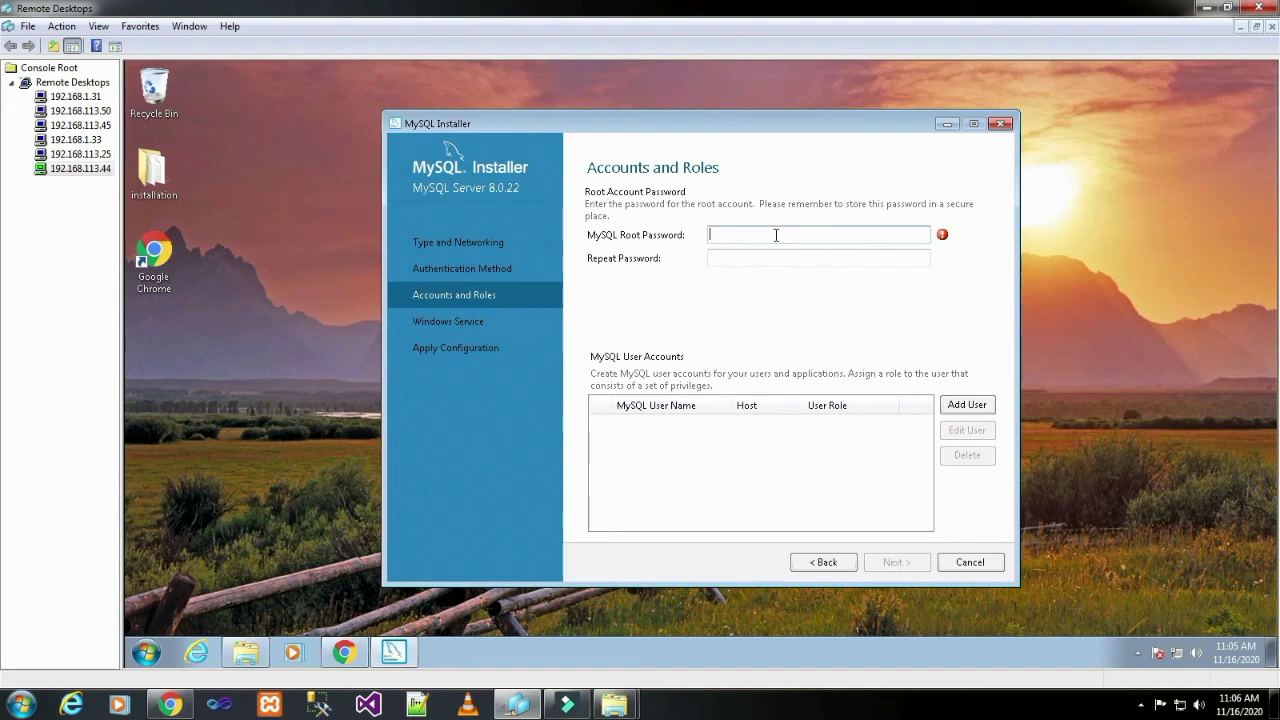
type("*******")
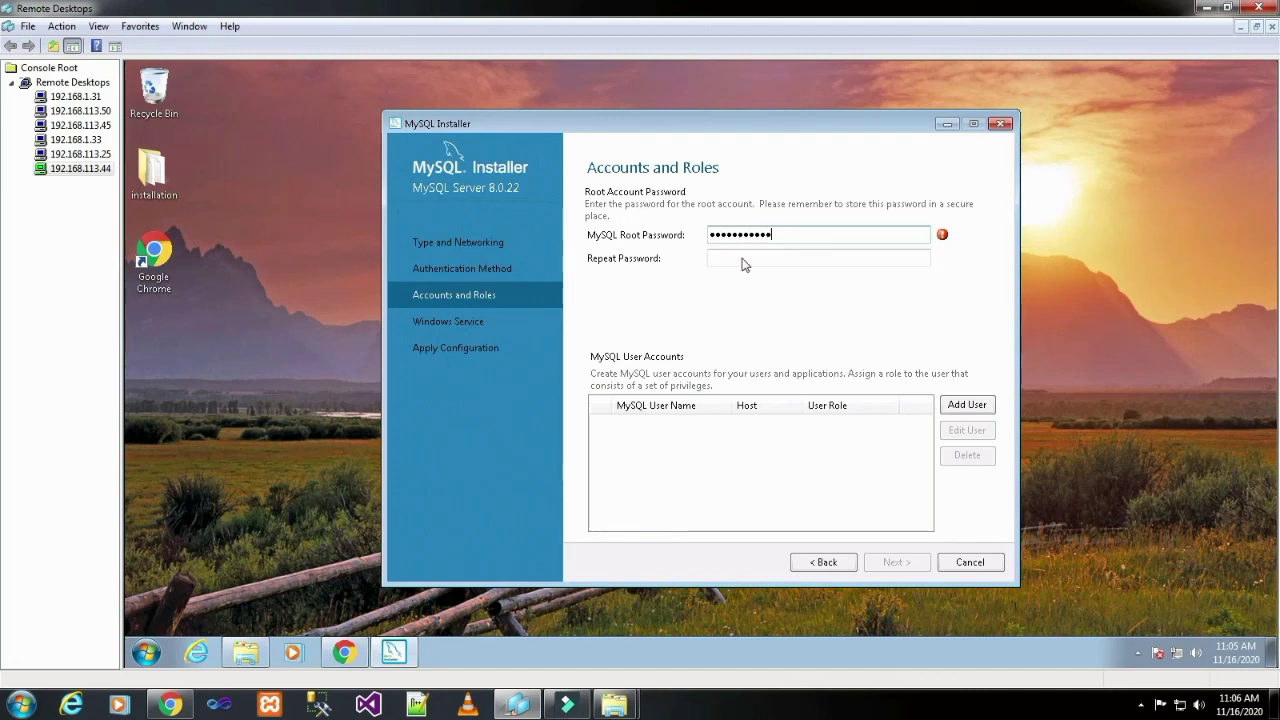
left_click(747, 263)
type("*********")
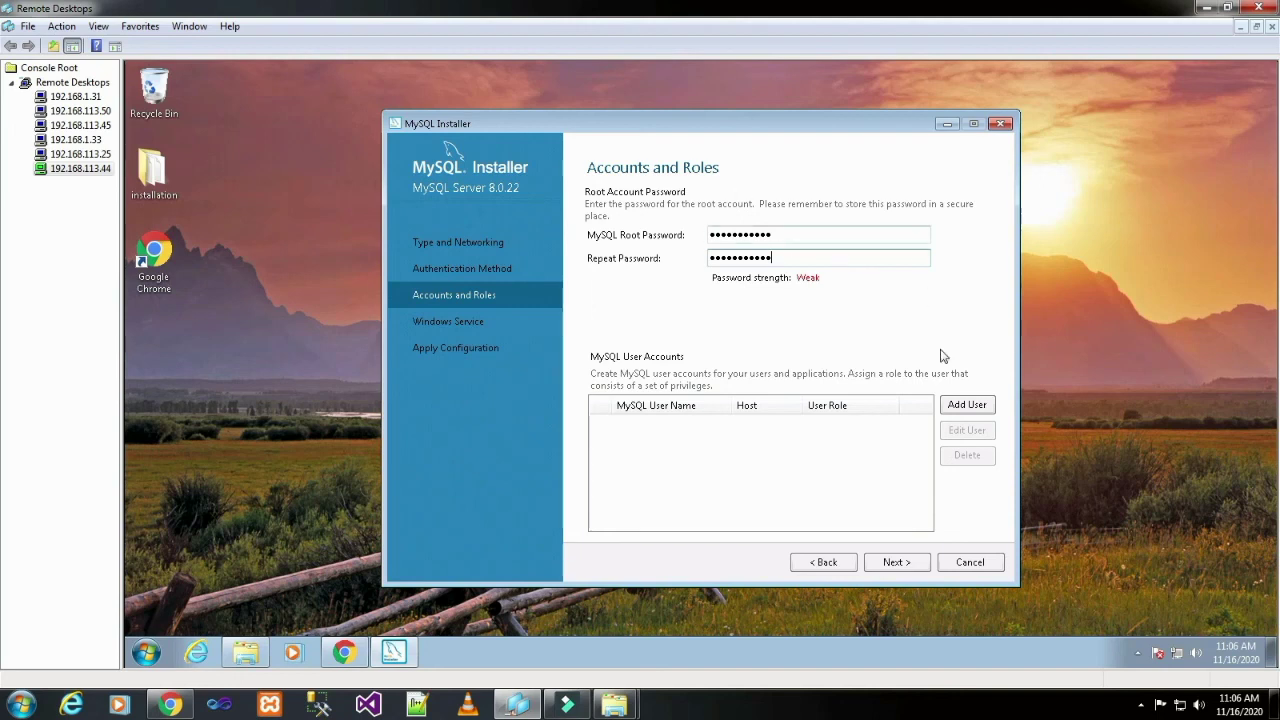
Start adding a MySQL user account named dba with the host set to %.
left_click(956, 406)
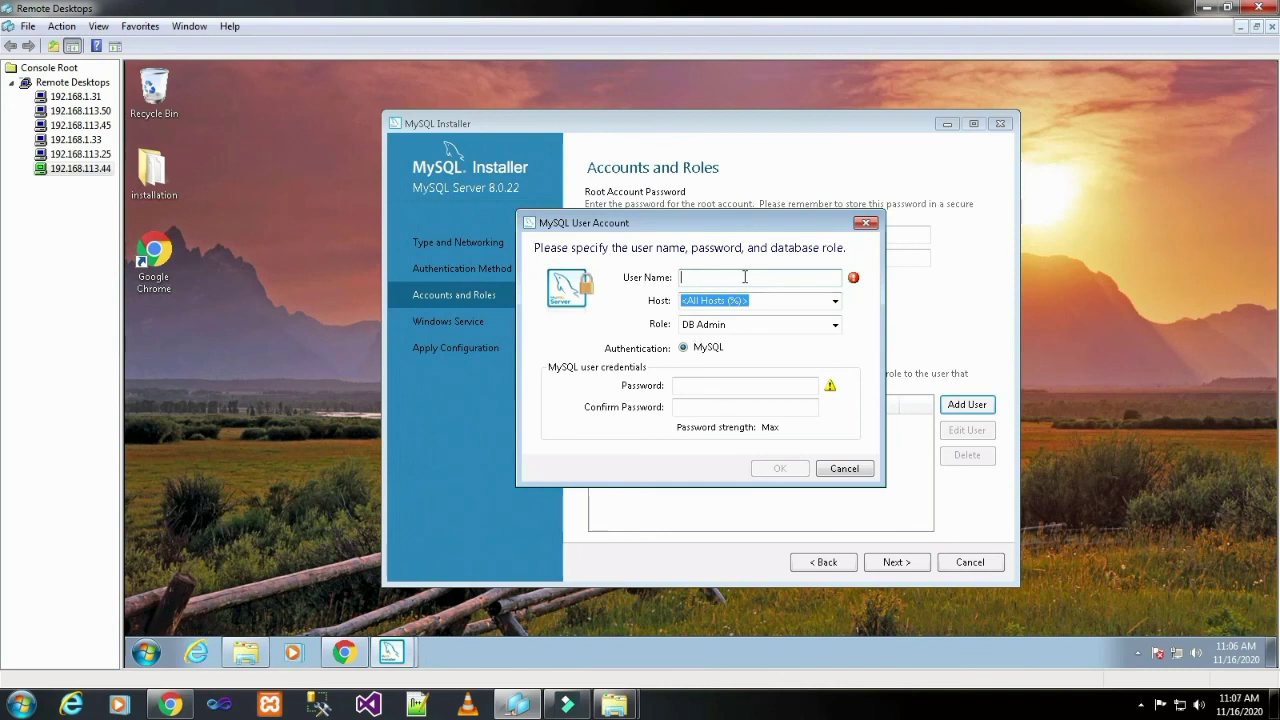
type("dba")
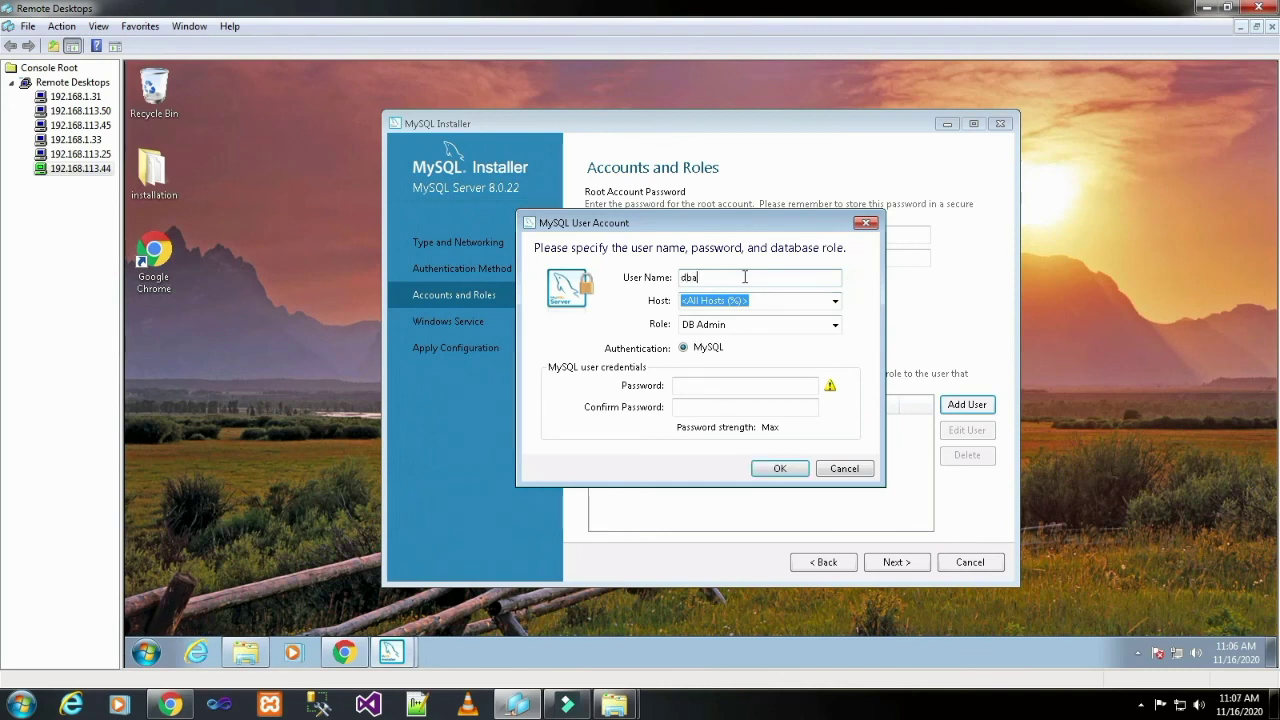
left_click(835, 302)
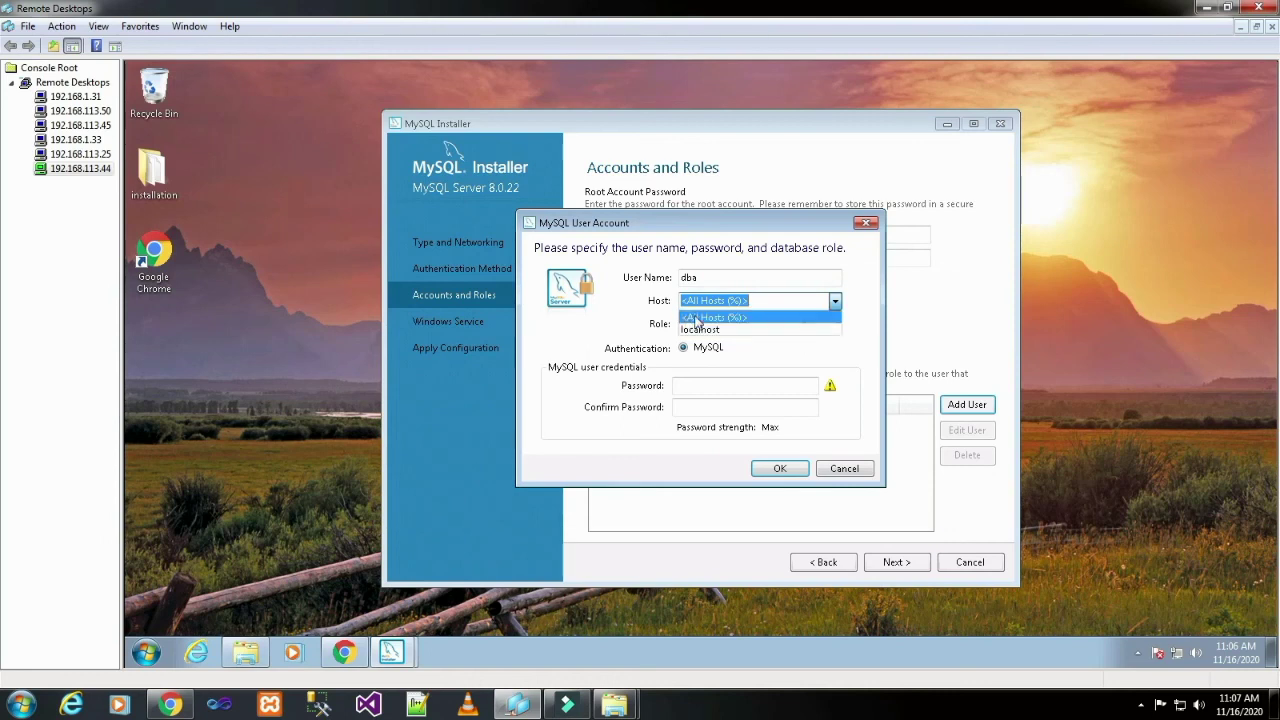
left_click(759, 304)
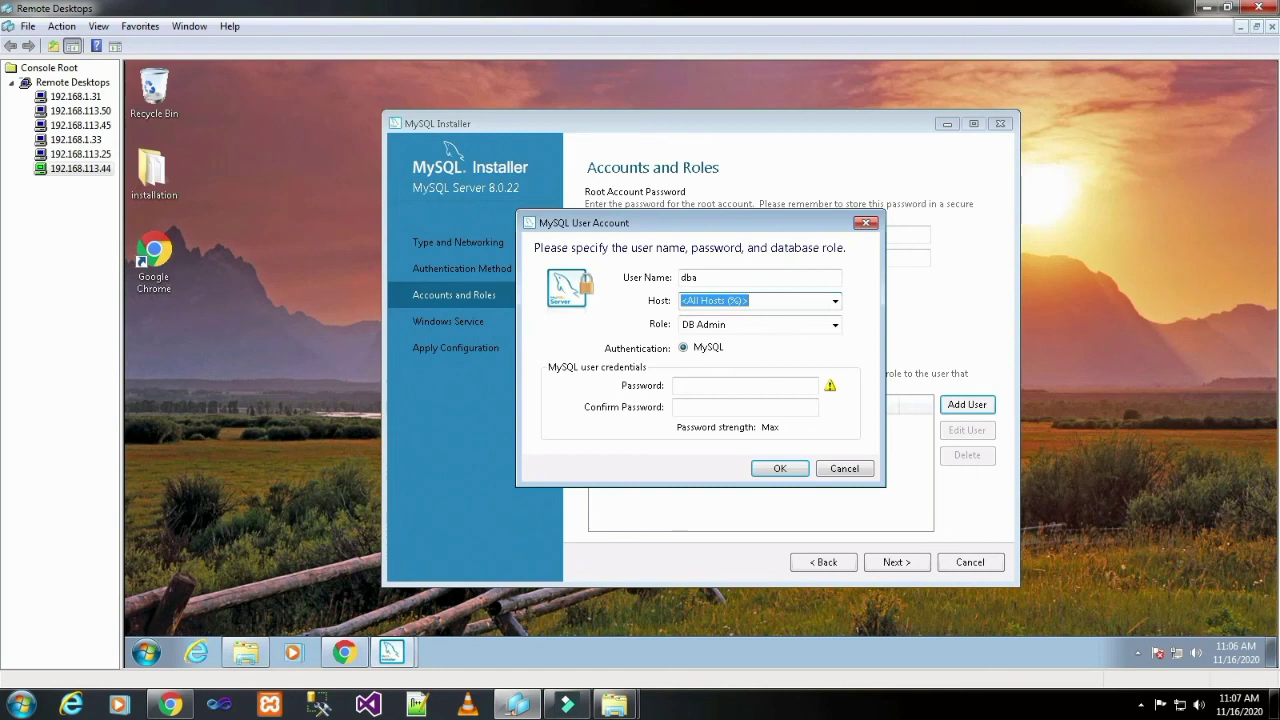
type("%")
Enter and confirm the dba account's password, assign the DB Admin role and save the account.
left_click(715, 386)
type("•••••••")
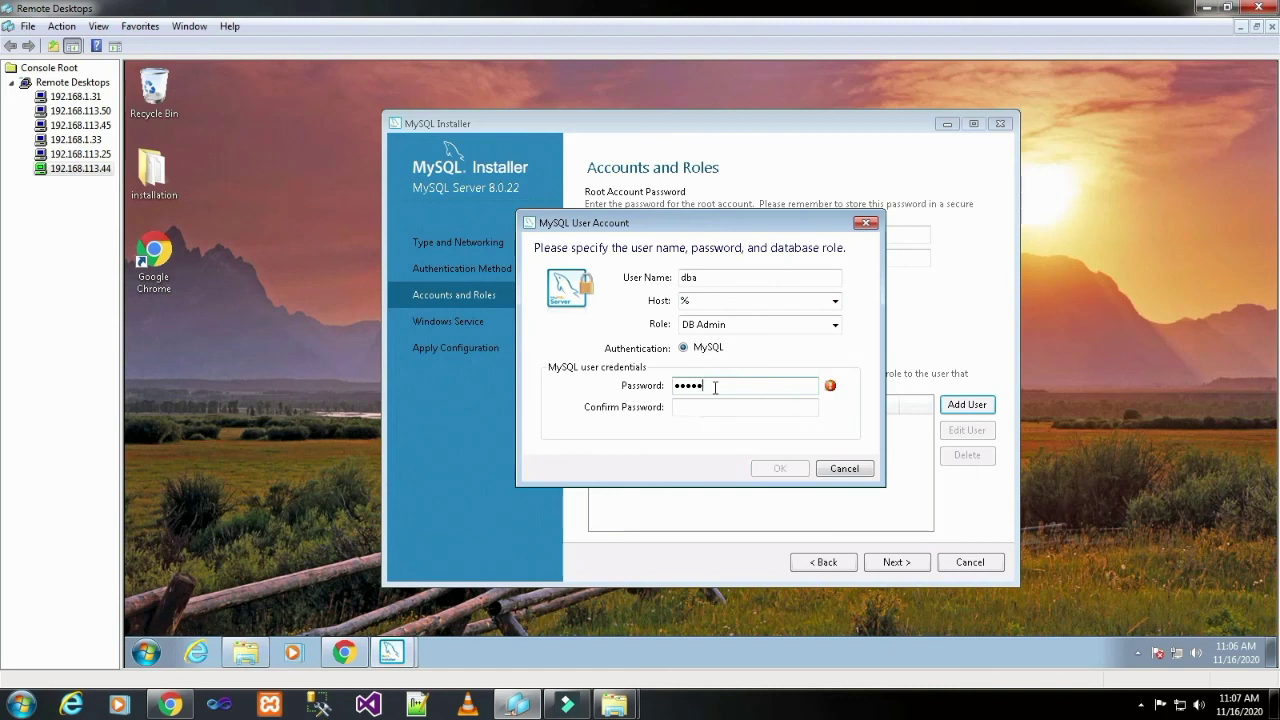
left_click(745, 407)
type("••••••••••")
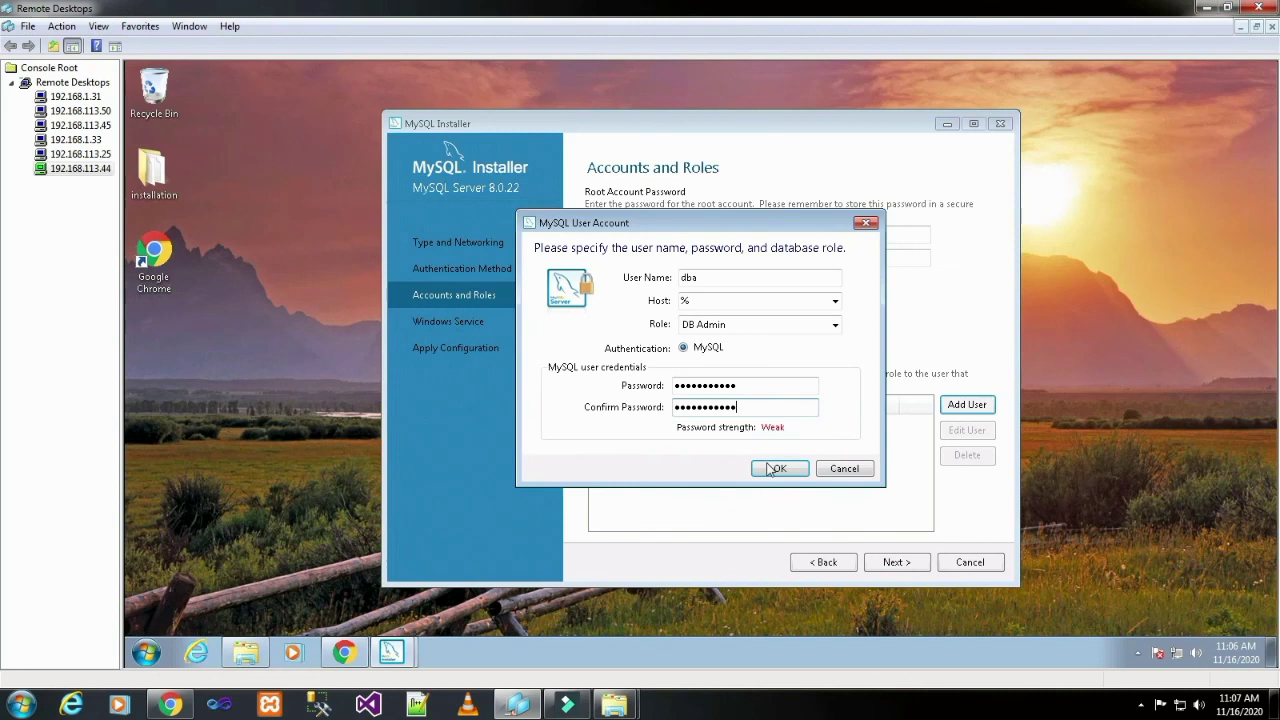
left_click(838, 325)
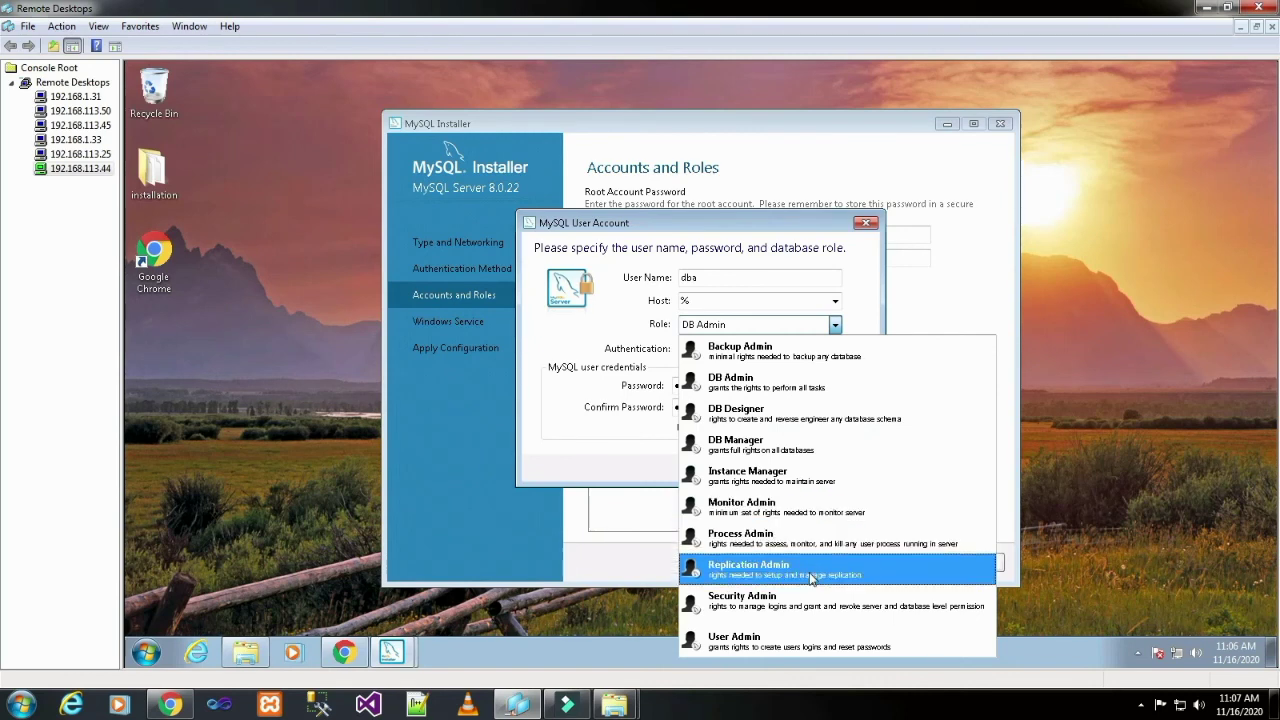
left_click(826, 383)
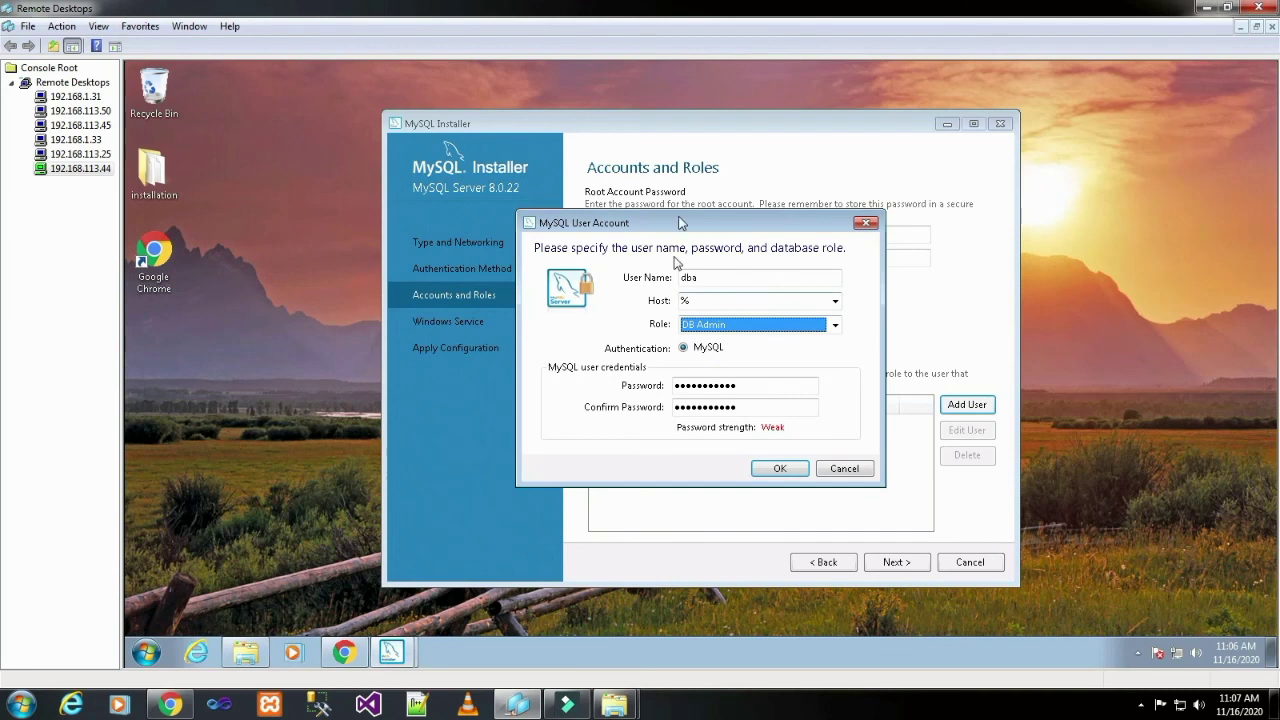
left_click(778, 468)
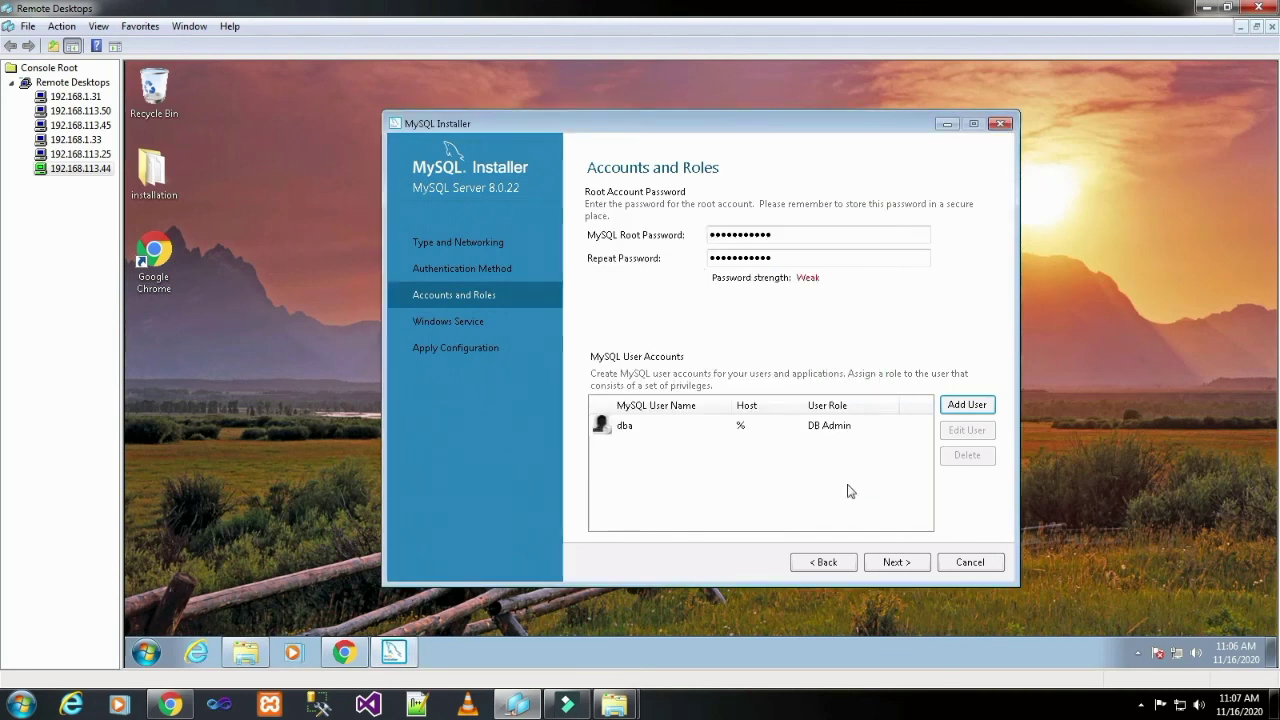
Accept the accounts and the default MySQL80 Windows service settings, look at the log page and execute the server configuration.
left_click(911, 564)
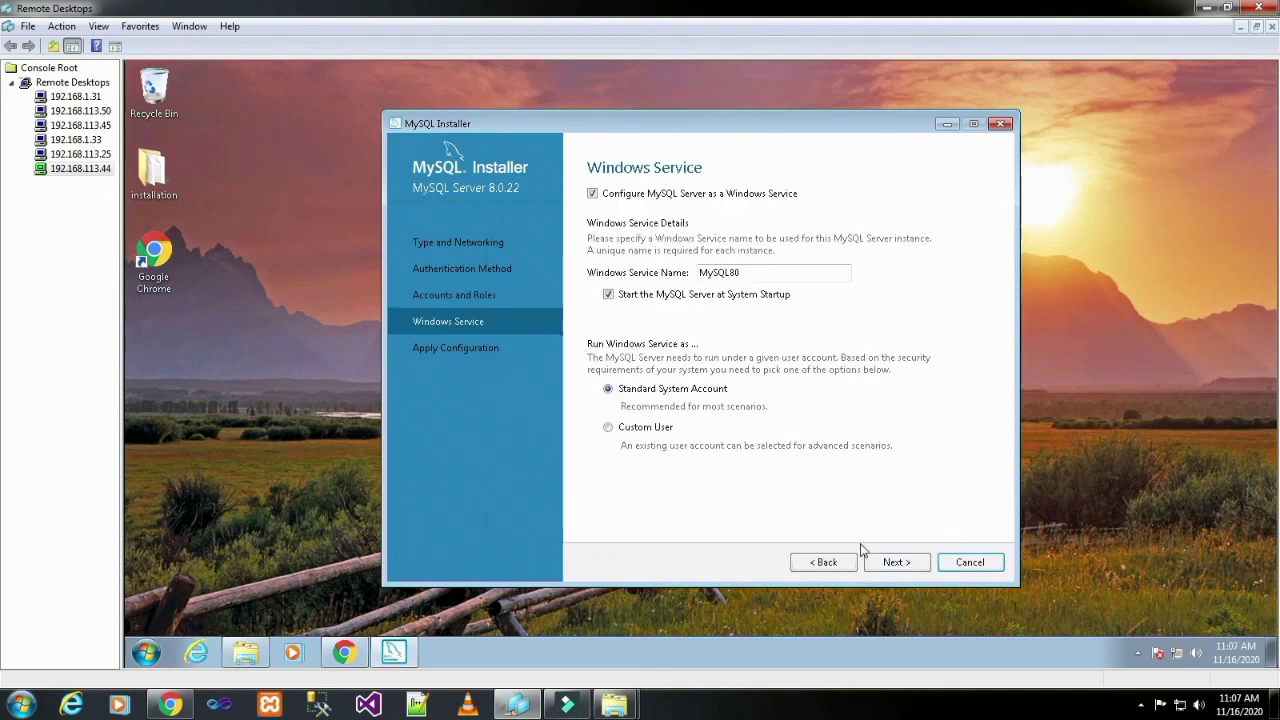
left_click(881, 569)
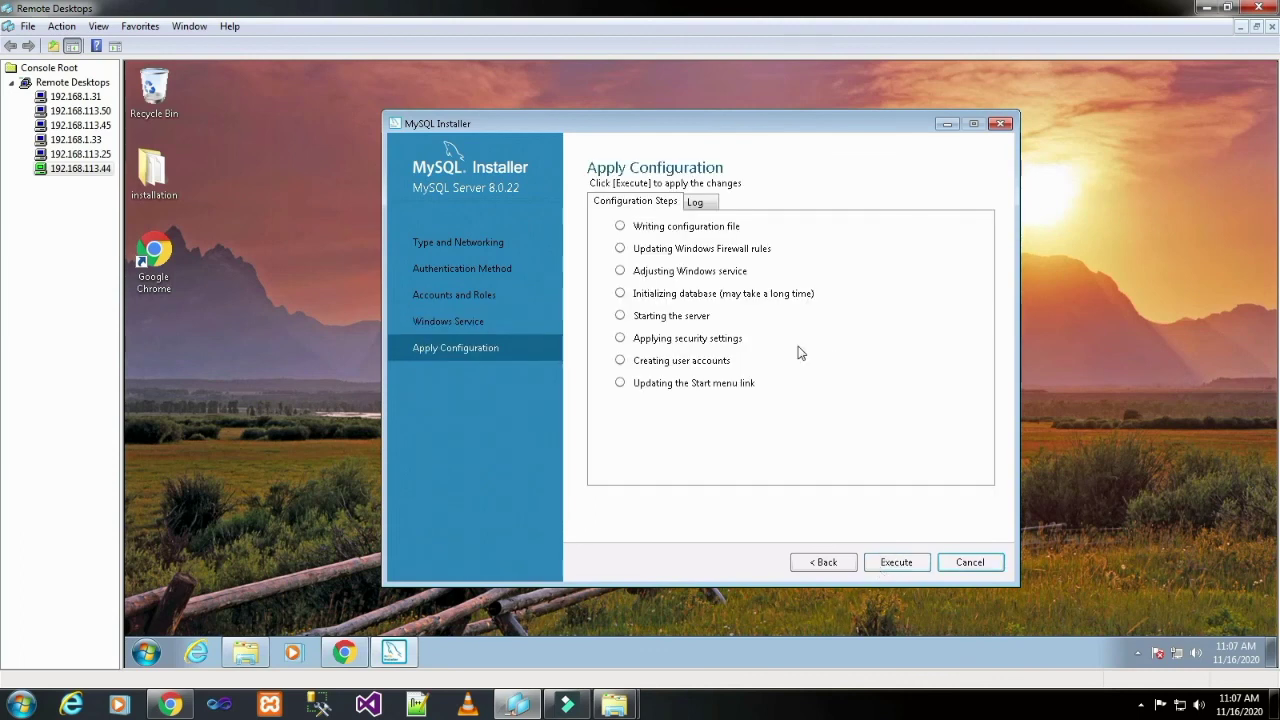
left_click(694, 203)
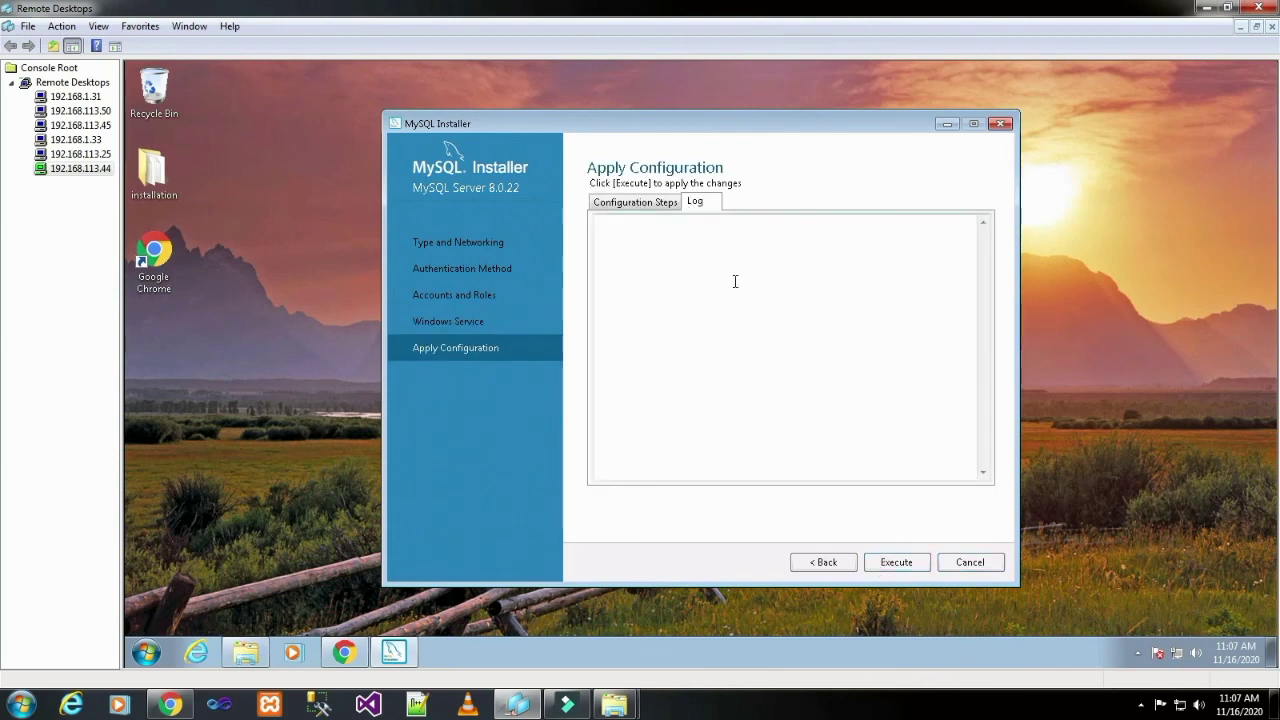
left_click(614, 204)
left_click(893, 566)
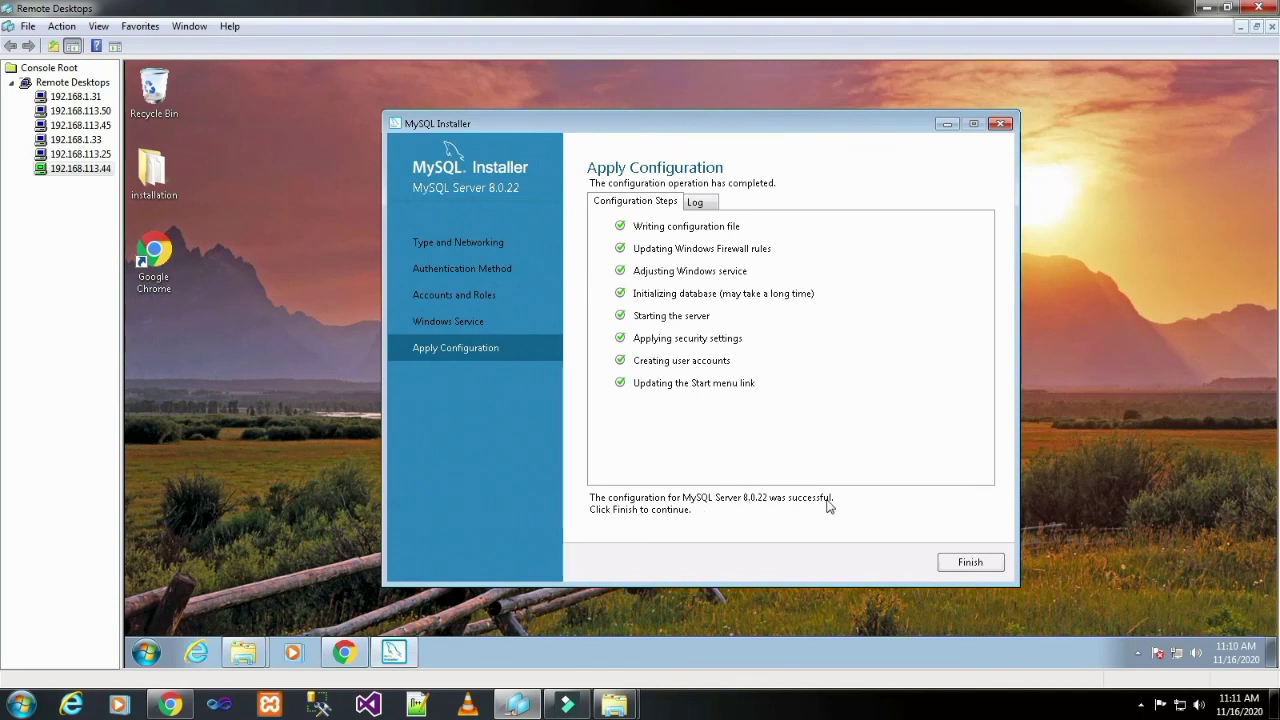
Finish the MySQL Server 8.0.22 configuration, copy the installation log to the clipboard and close the installer.
left_click(969, 563)
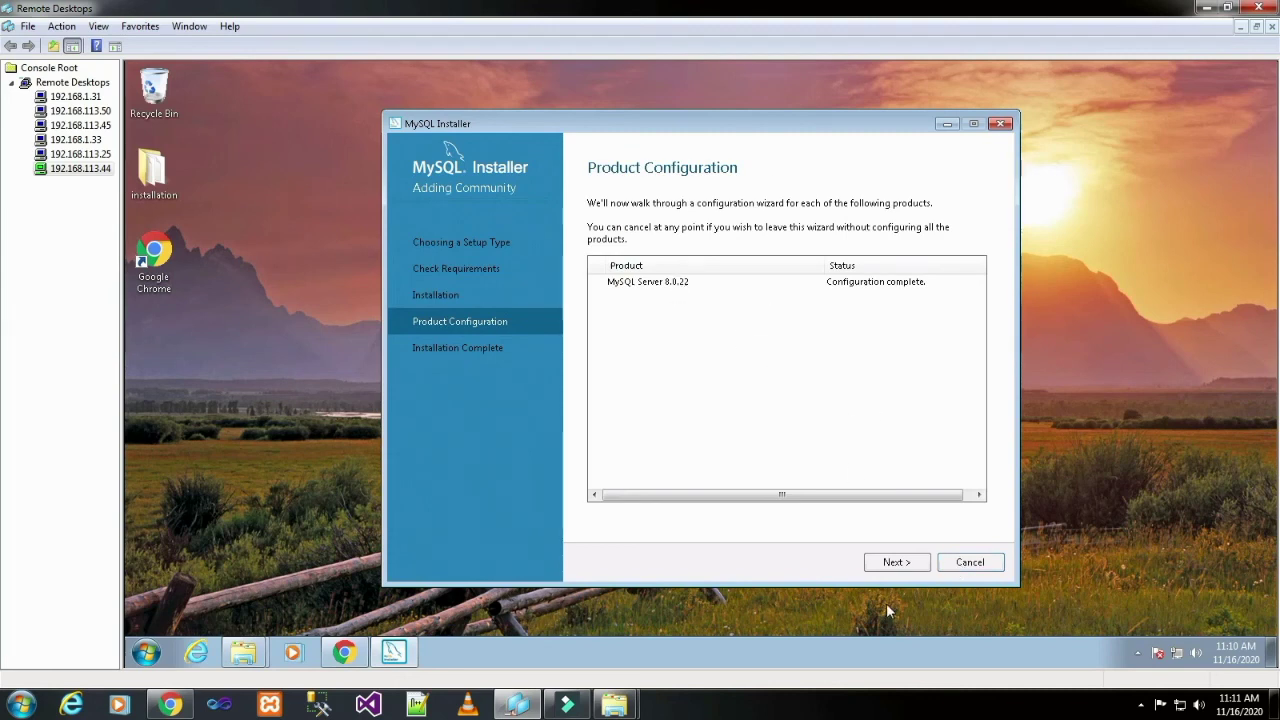
left_click(895, 562)
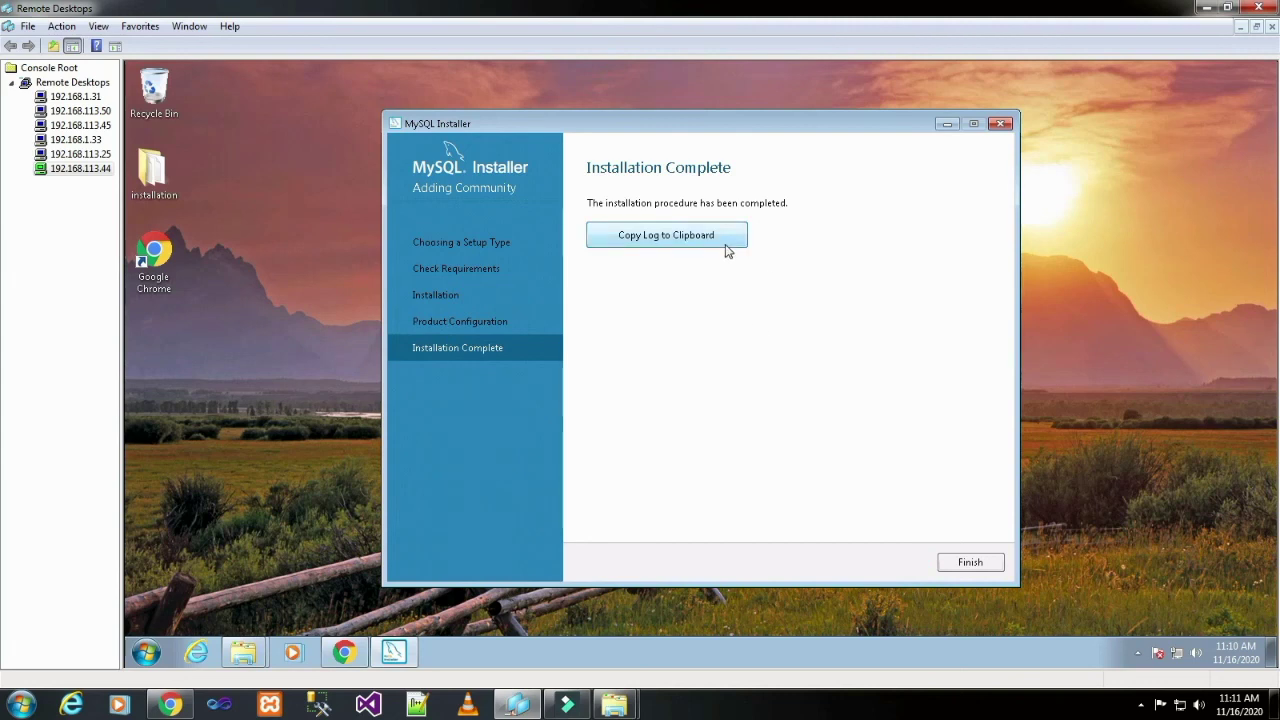
left_click(686, 237)
left_click(969, 562)
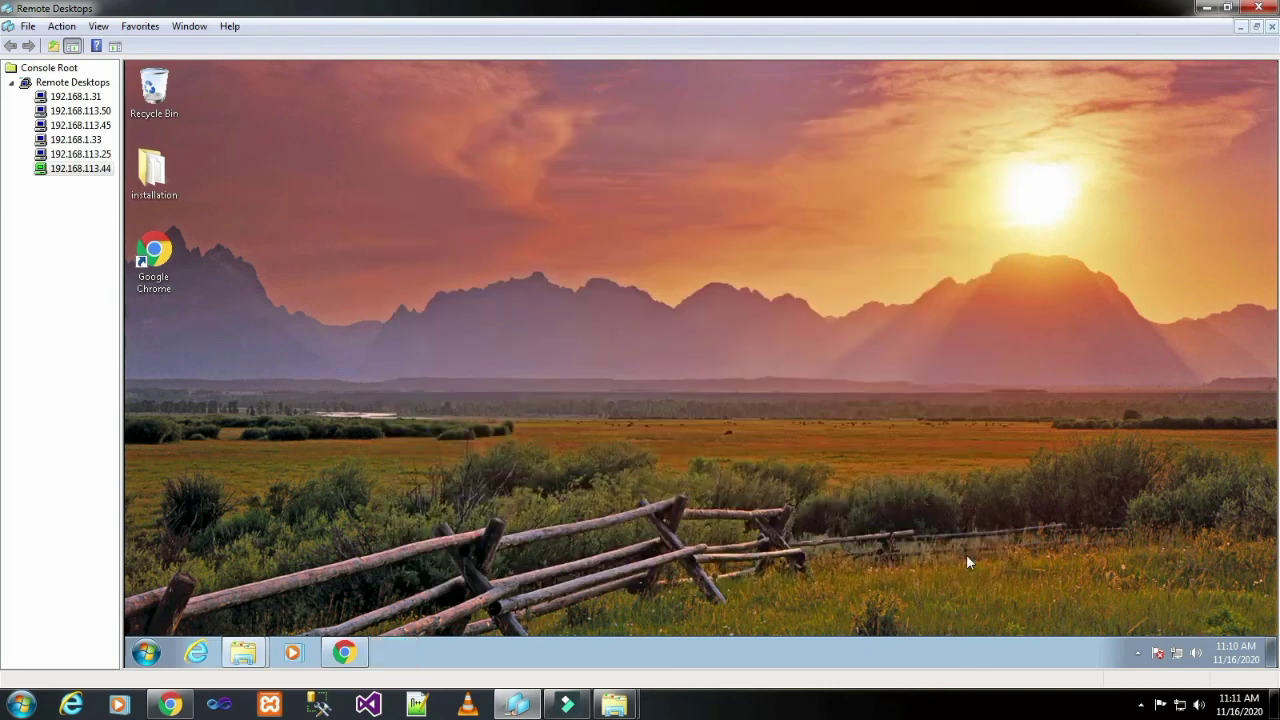
Refresh the remote desktop, search for cmd to open a Command Prompt and move its window nearer the middle of the desktop.
right_click(628, 307)
left_click(671, 356)
left_click(146, 653)
left_click(175, 611)
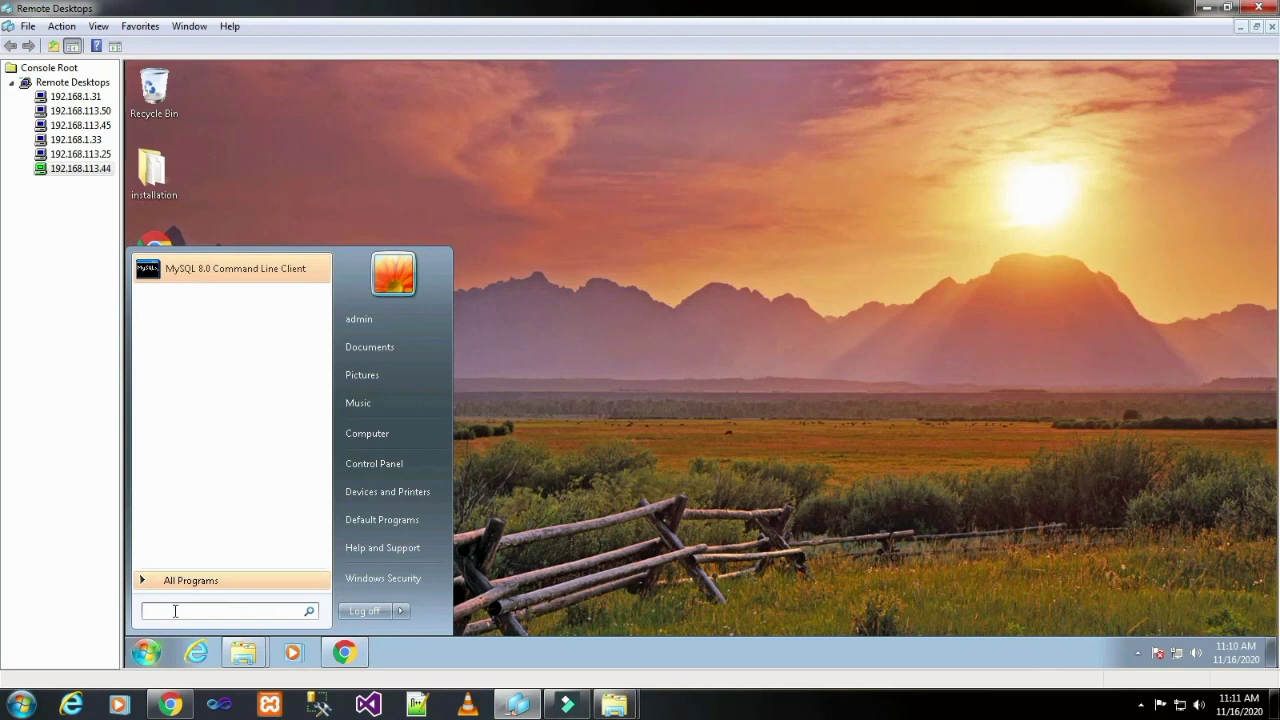
type("cmd")
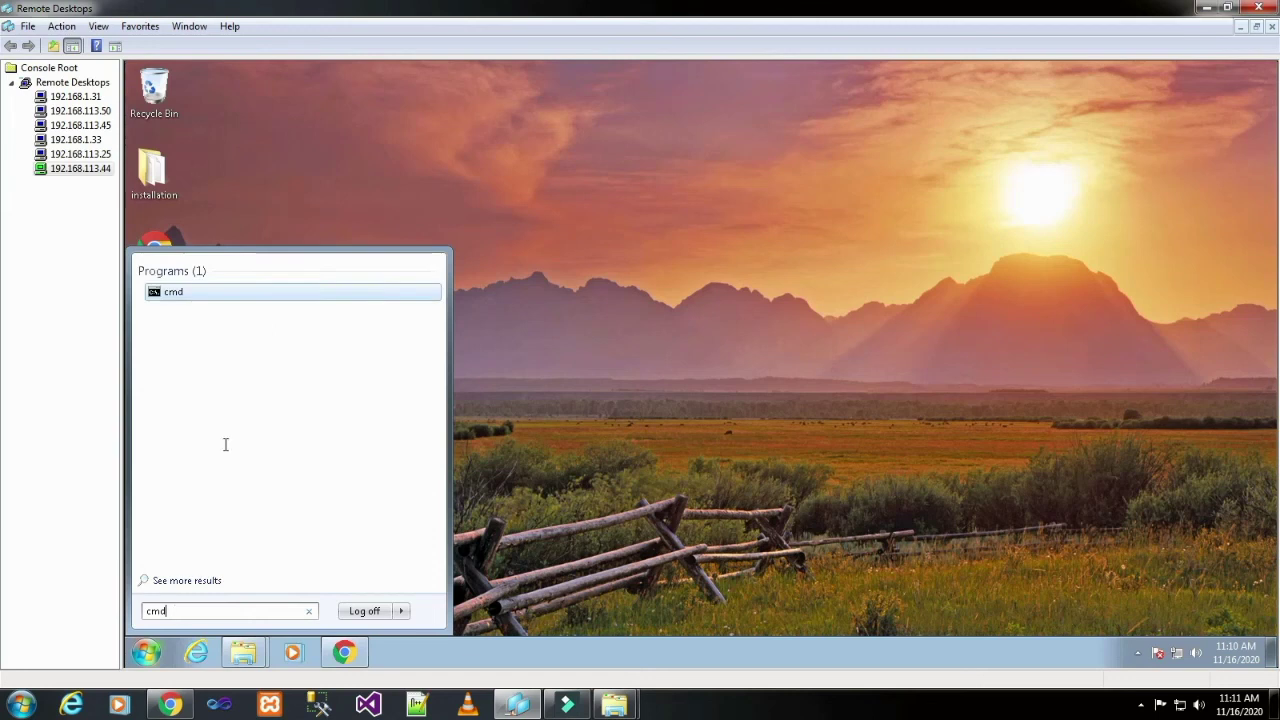
left_click(173, 295)
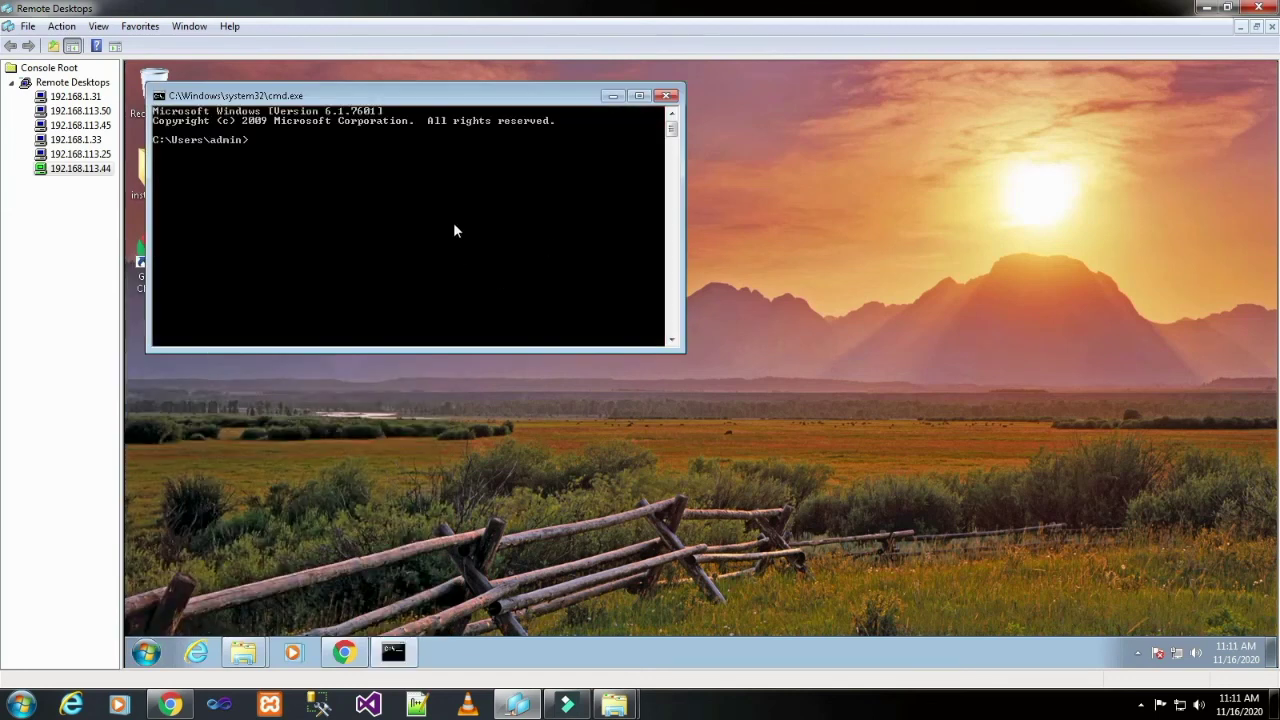
left_click_drag(541, 95, 681, 208)
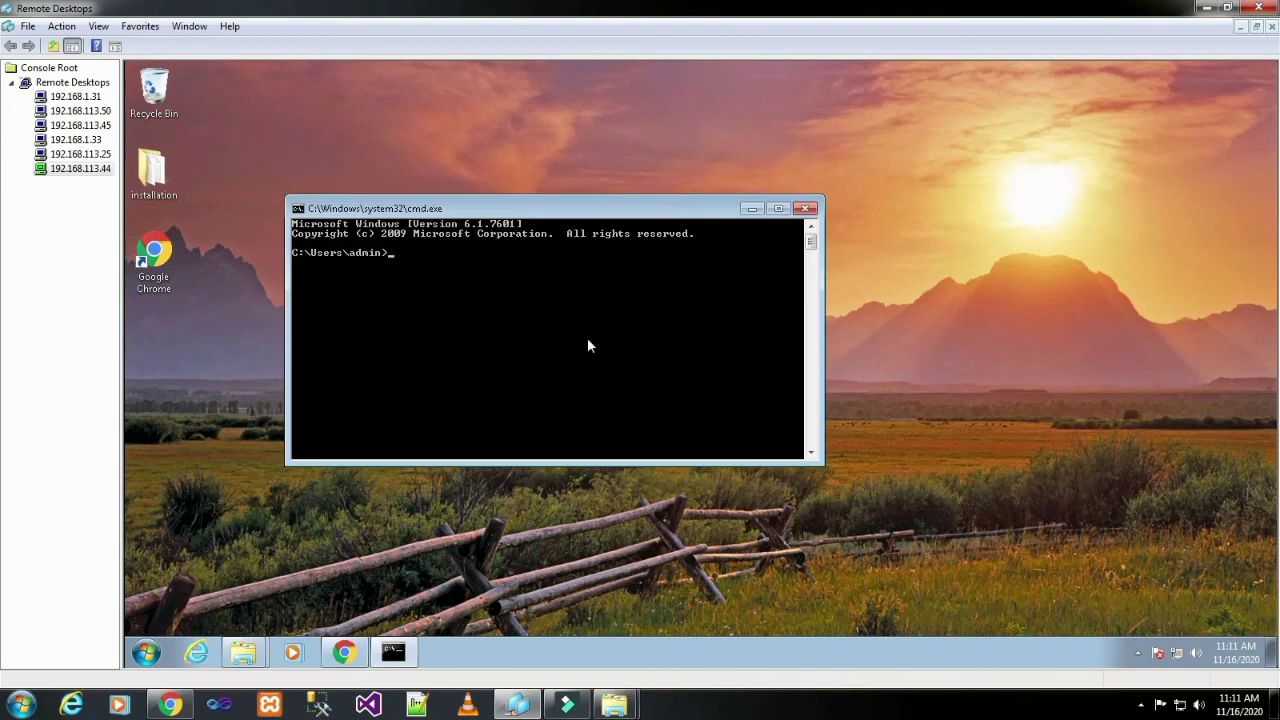
Begin a cd command in the Command Prompt and copy the path of the open MySQL Server 8.0 bin folder.
type("cd")
mouse_move(243, 652)
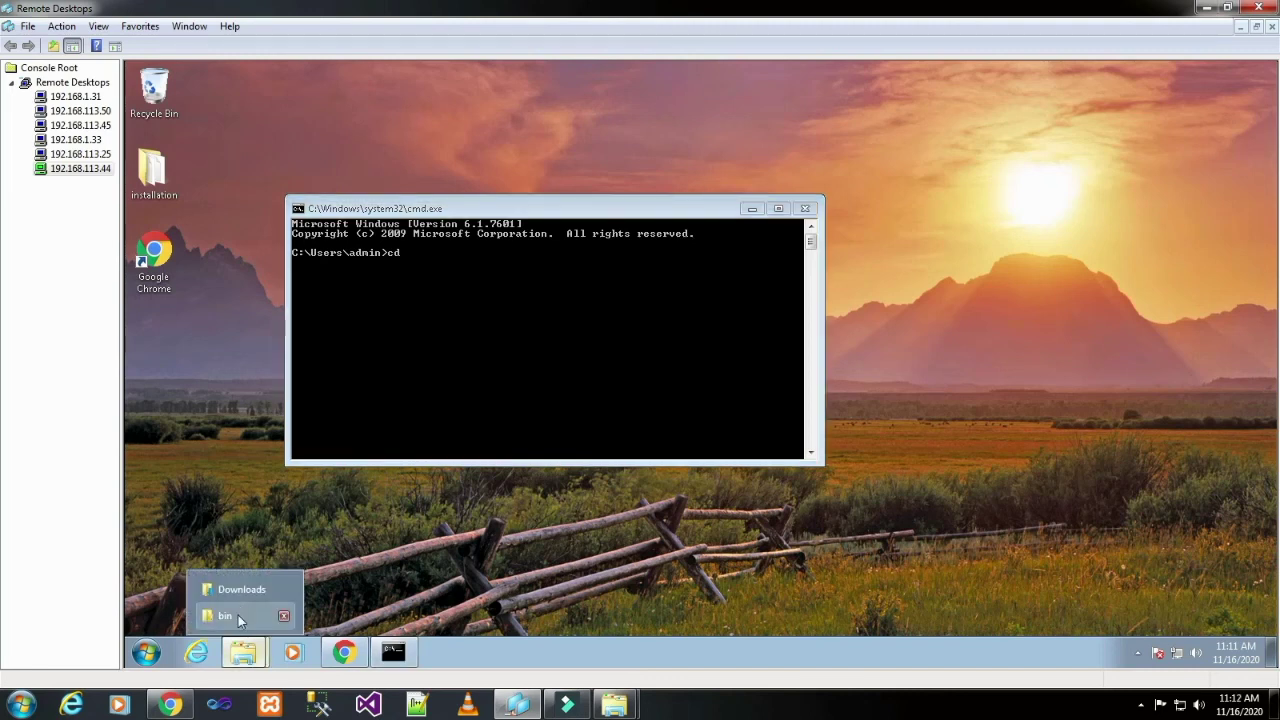
left_click(238, 617)
left_click(784, 172)
key("ctrl+c")
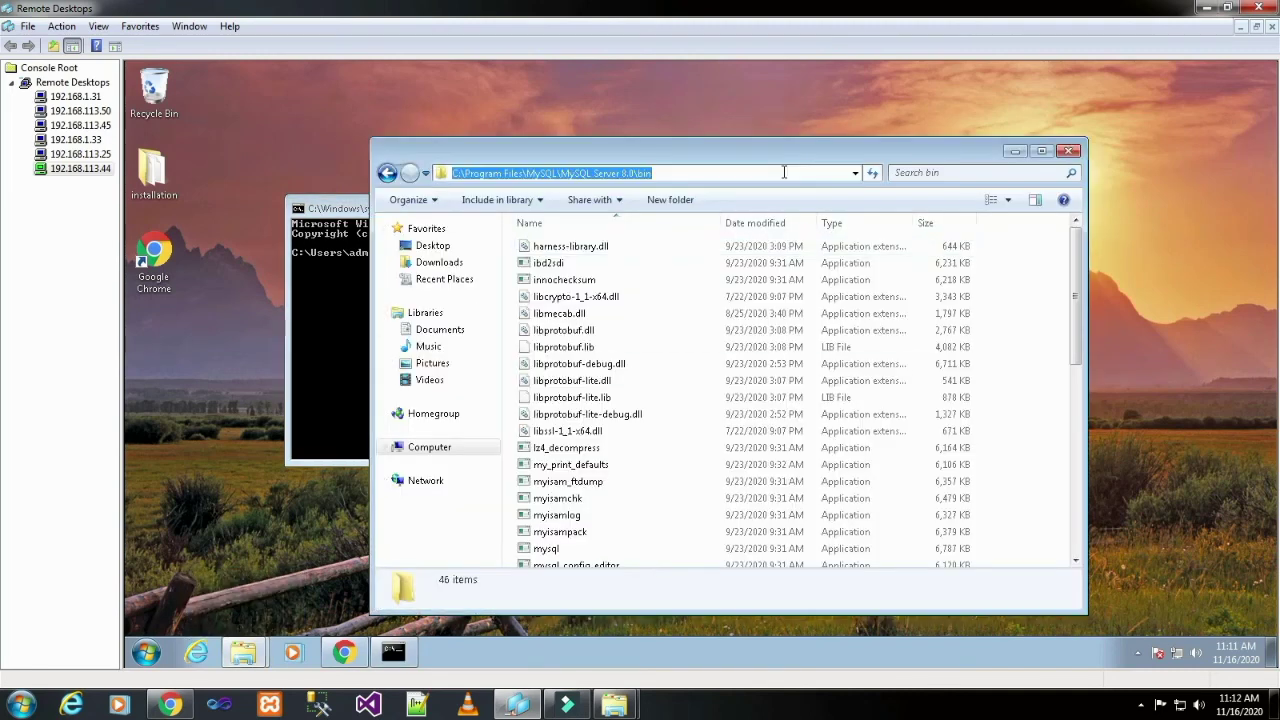
Complete the cd command with the copied path to change to C:\Program Files\MySQL\MySQL Server 8.0\bin.
left_click(310, 313)
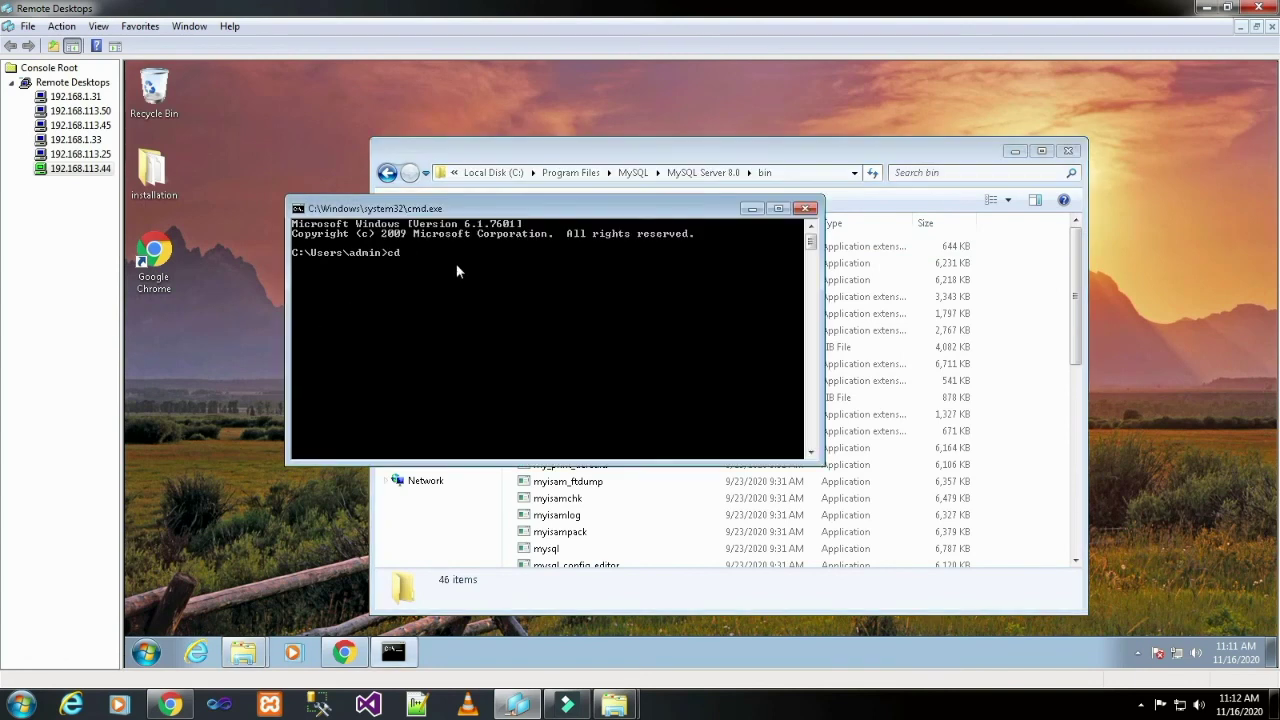
type("cd")
key("ctrl+v")
key("BackSpace")
key("BackSpace")
right_click(460, 259)
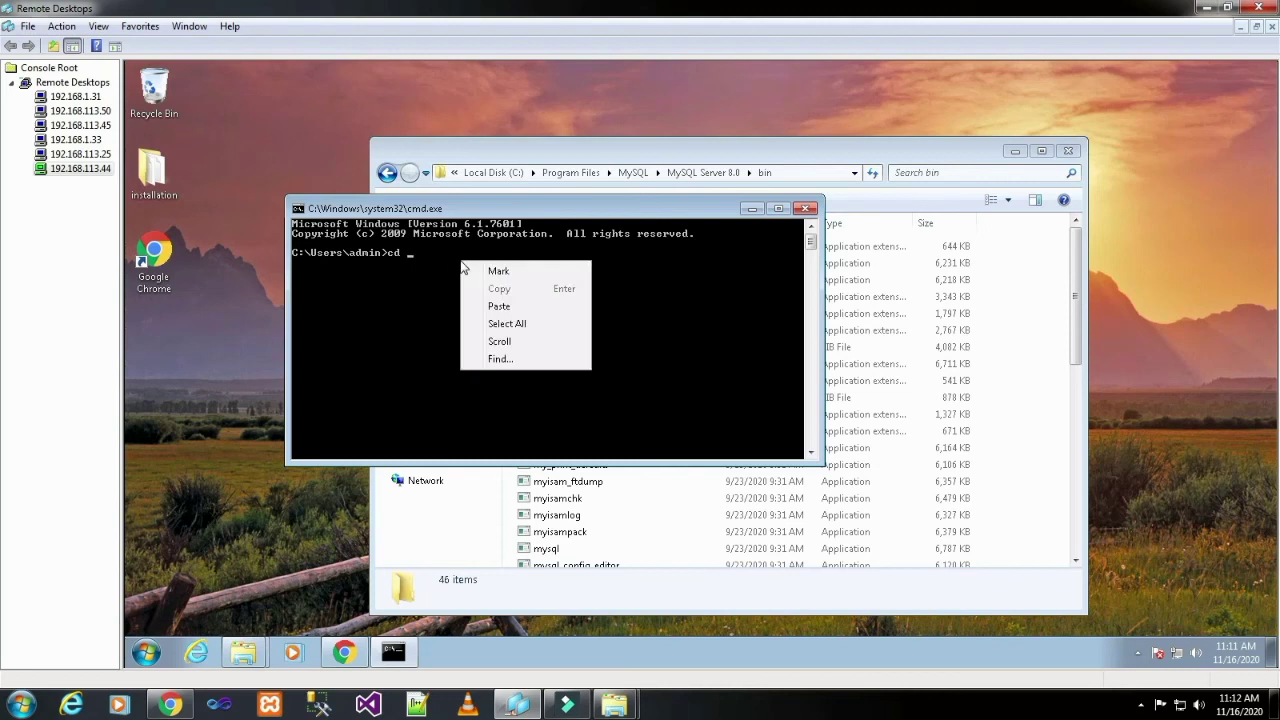
left_click(494, 303)
key("Return")
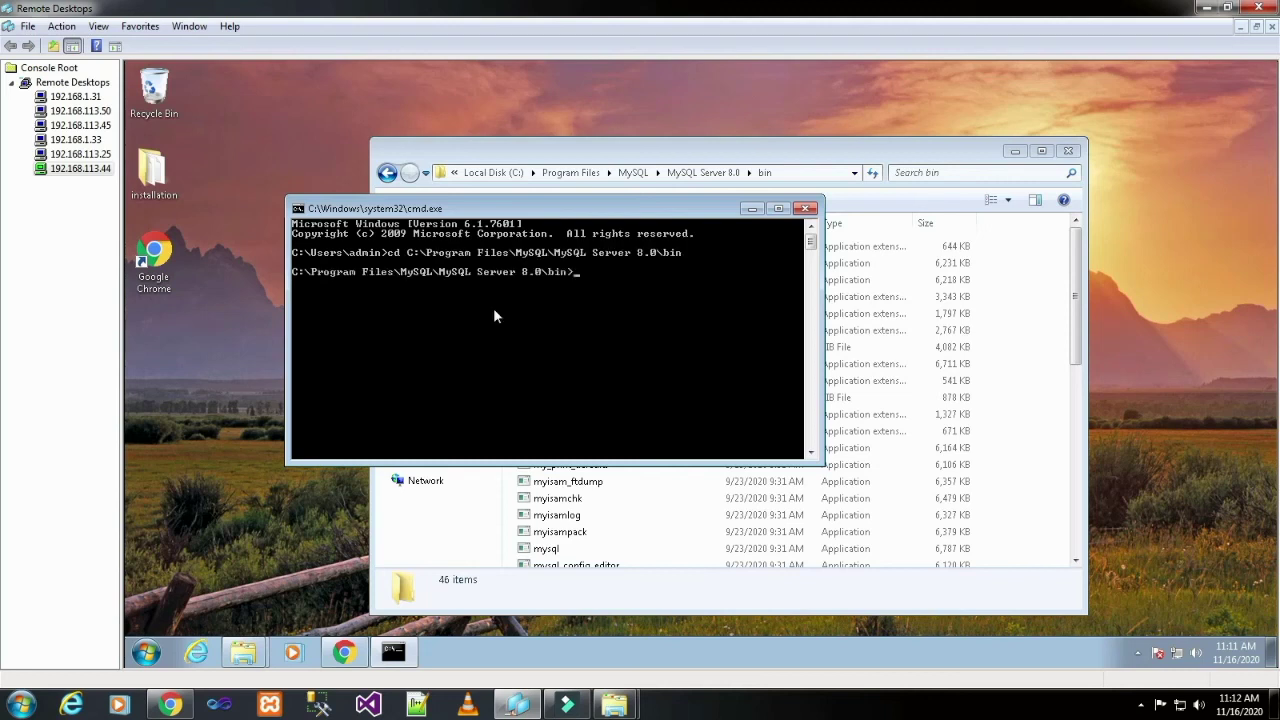
Log in to the MySQL client with mysql -u root -p and list the databases with show databases;.
type("mysql")
type("u root -p")
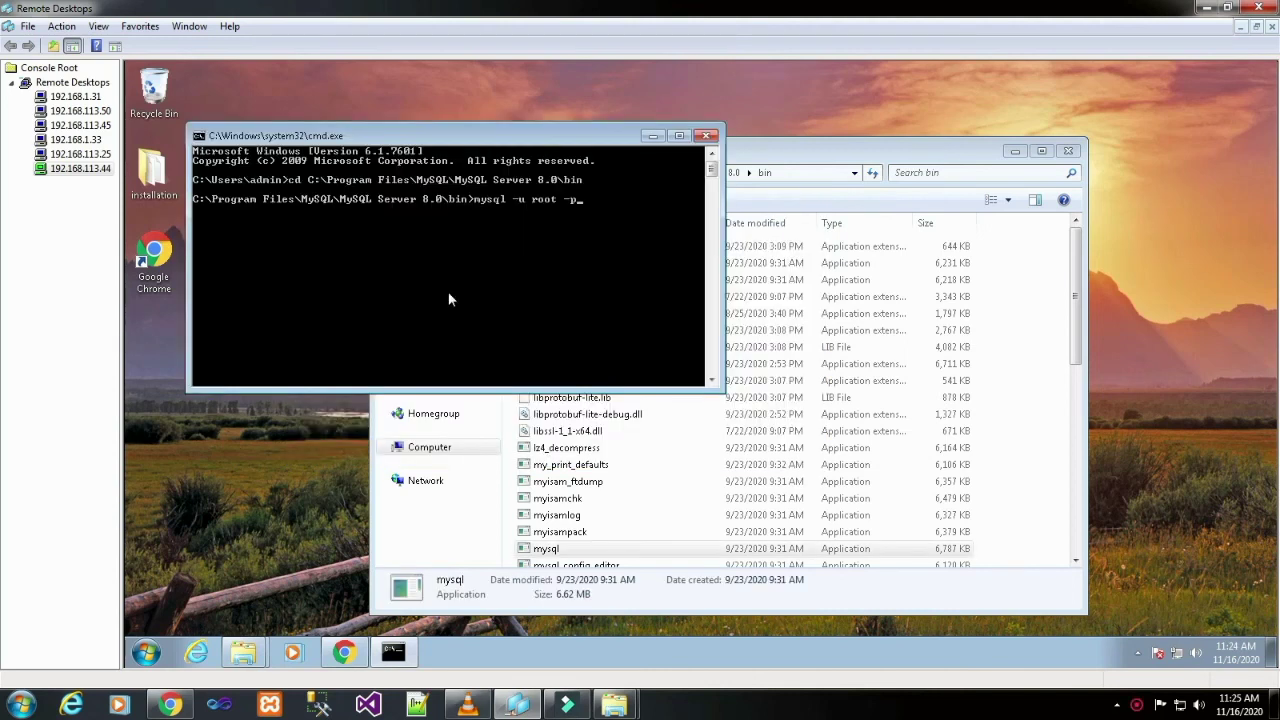
key("Return")
key("Return")
type("show databases;")
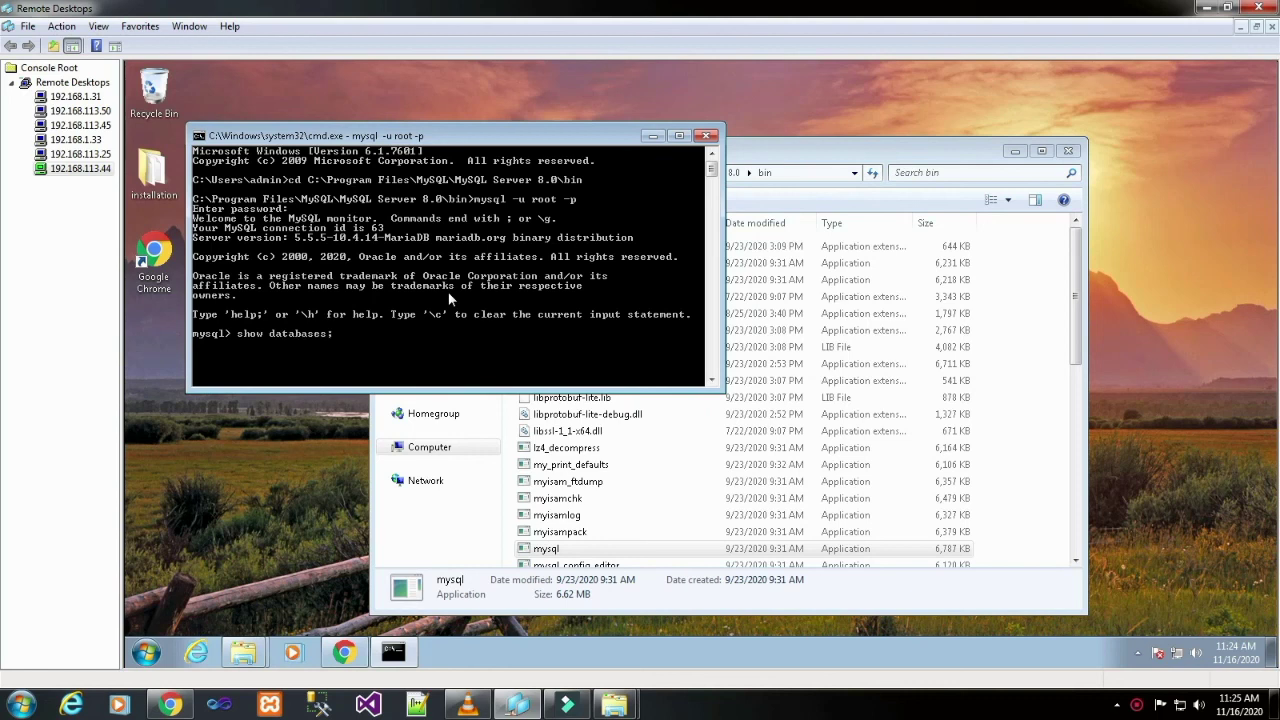
key("Return")
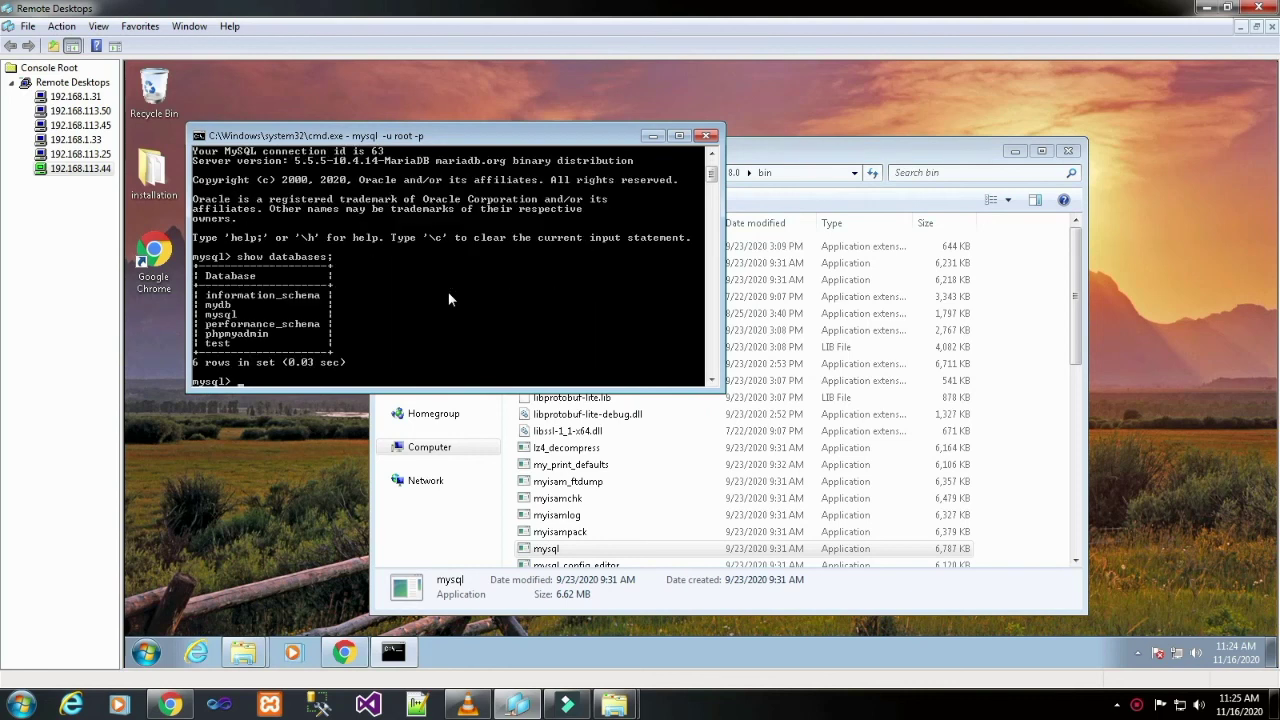
Create a database named TestDB and list the databases again with show databases;.
type("create database TestDB")
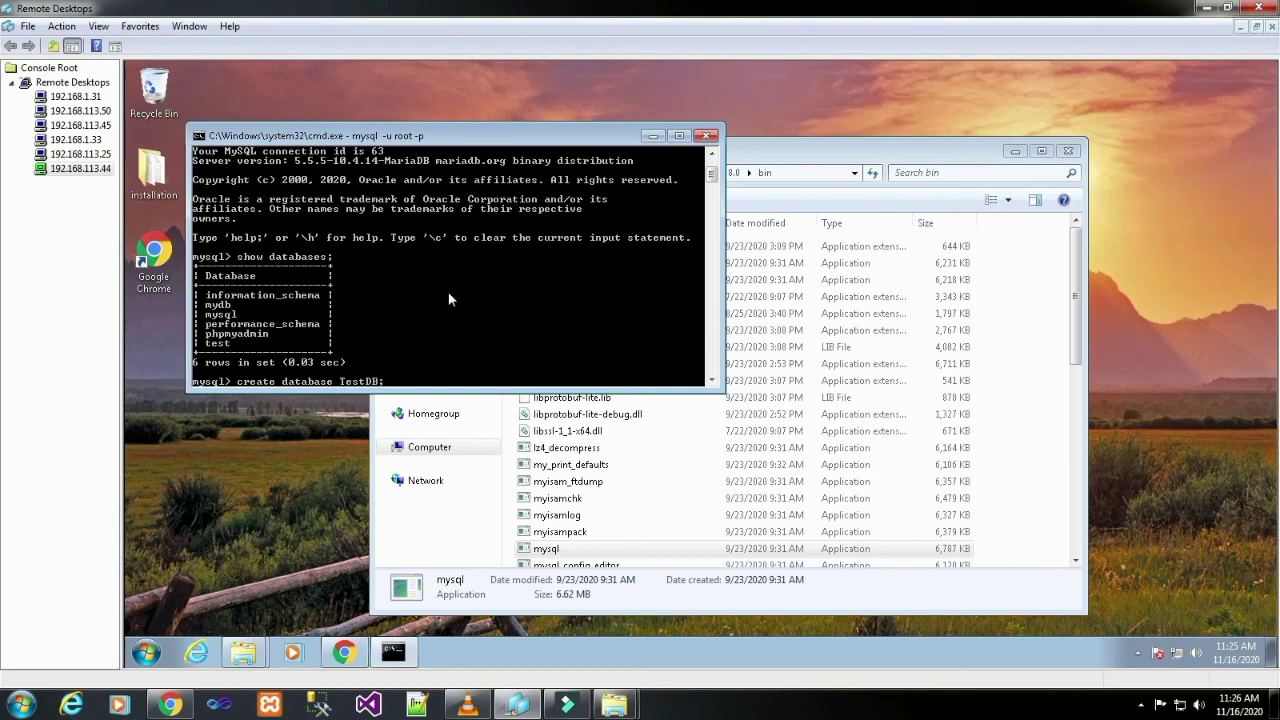
type(";")
key("Return")
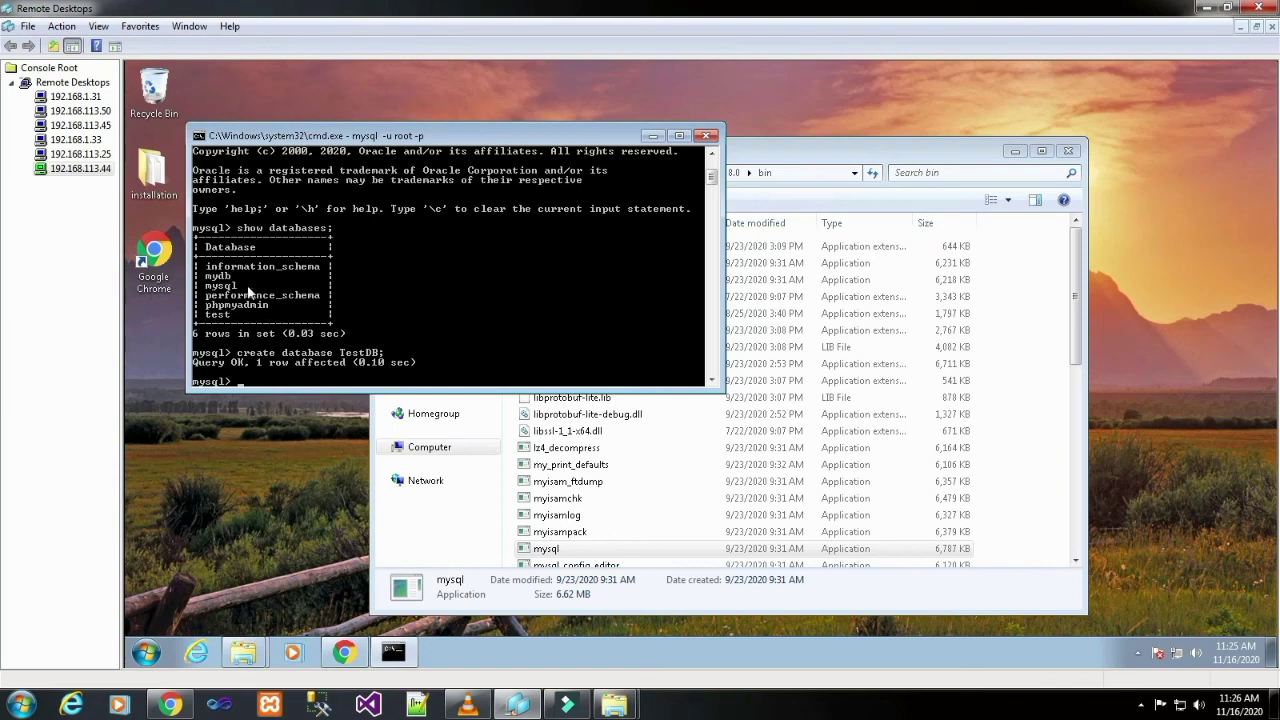
key("Up")
key("Up")
key("Return")
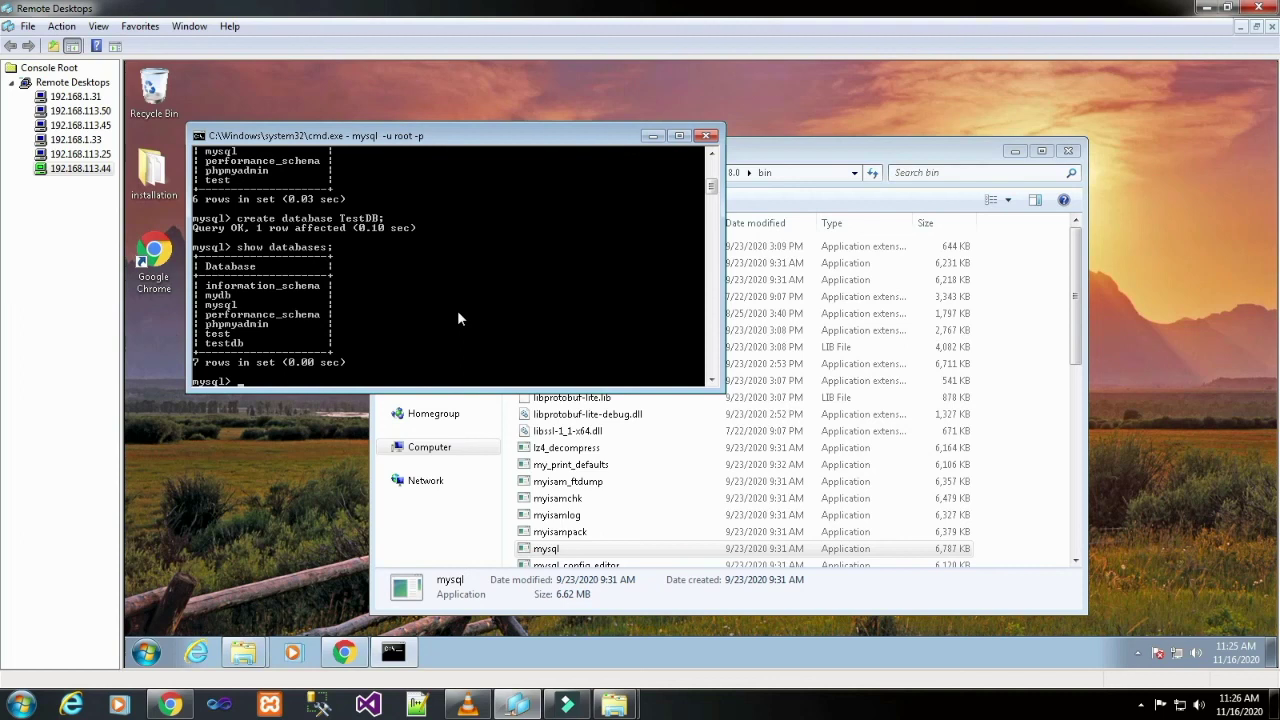
left_click(1275, 705)
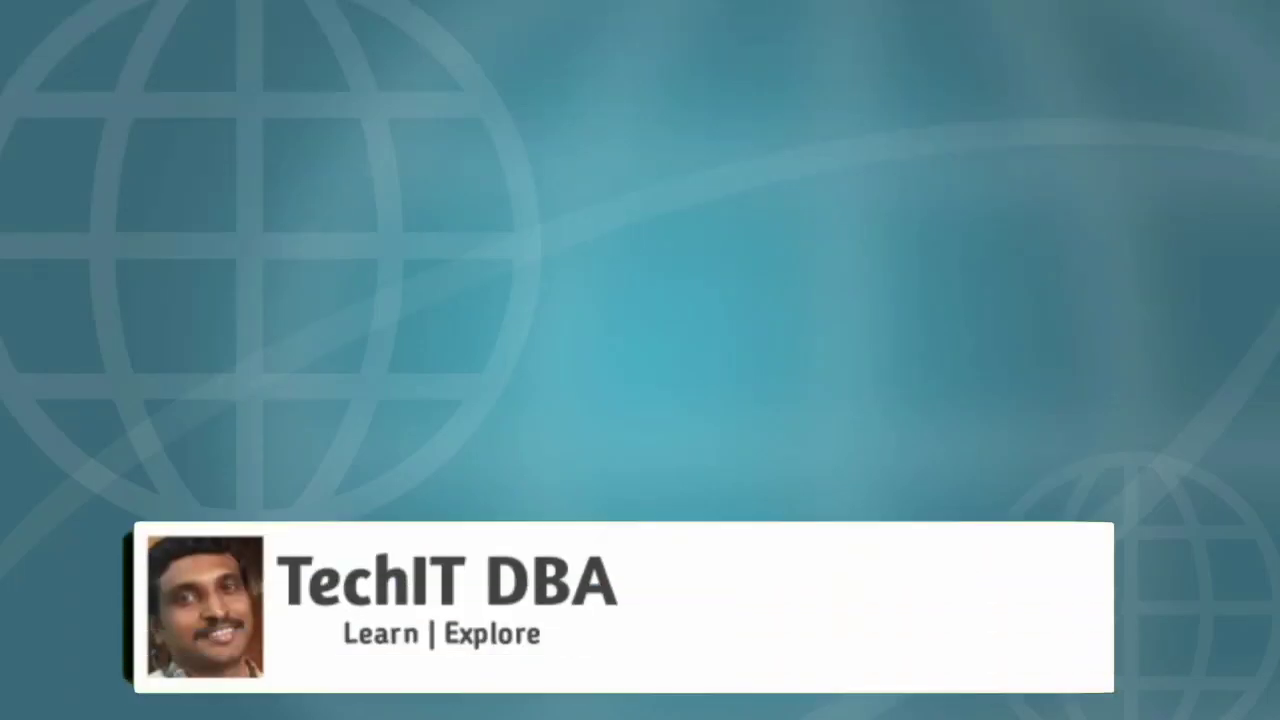